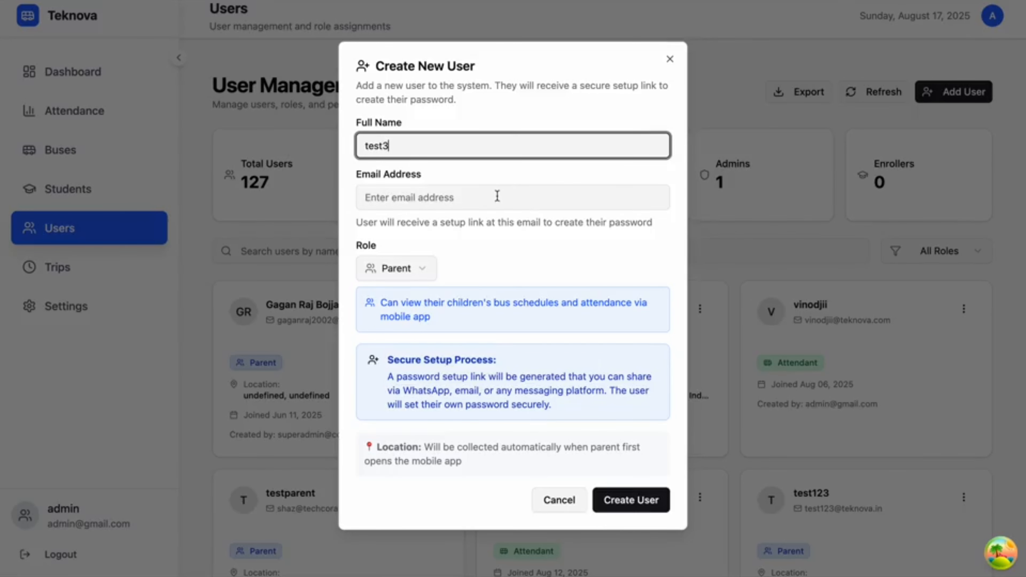
Fill in the new user's email address from the saved suggestion for test3
{"action": "left_click", "coordinate": [498, 196]}
{"action": "type", "text": "test3"}
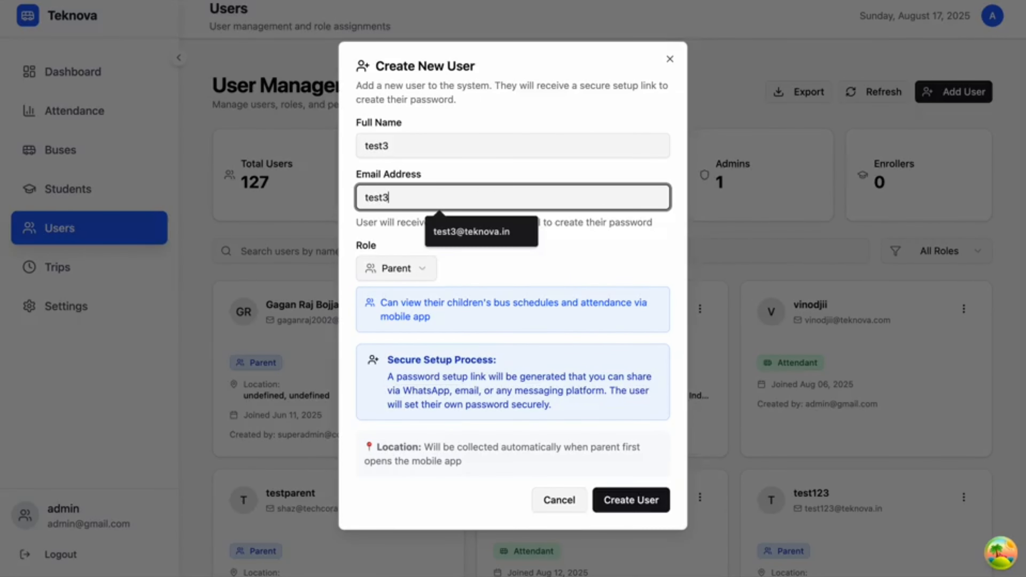
{"action": "left_click", "coordinate": [509, 229]}
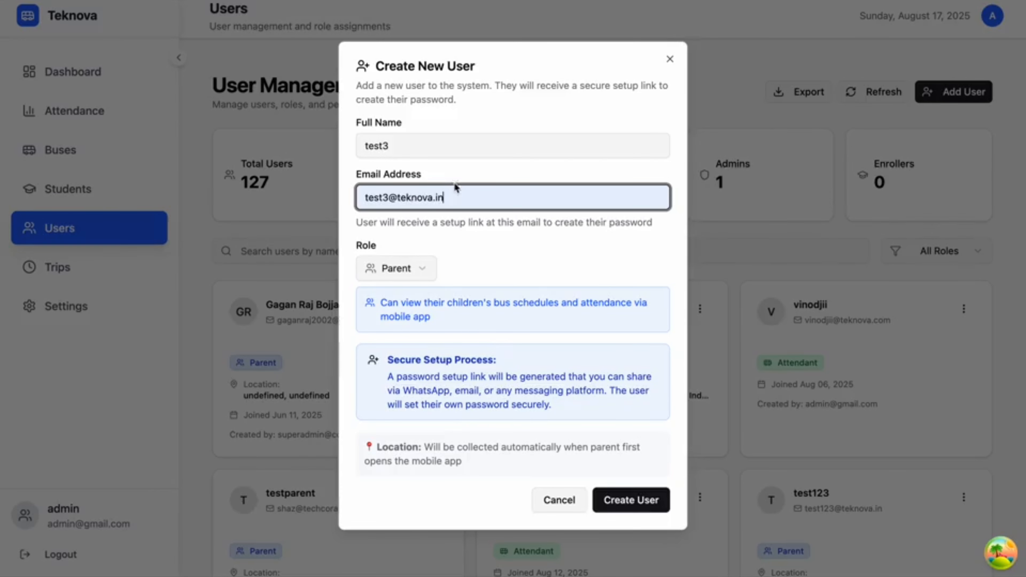
Change the new user's full name to test4 and update the number in the email address to 4
{"action": "left_click", "coordinate": [454, 152]}
{"action": "key", "text": "BackSpace"}
{"action": "type", "text": "4"}
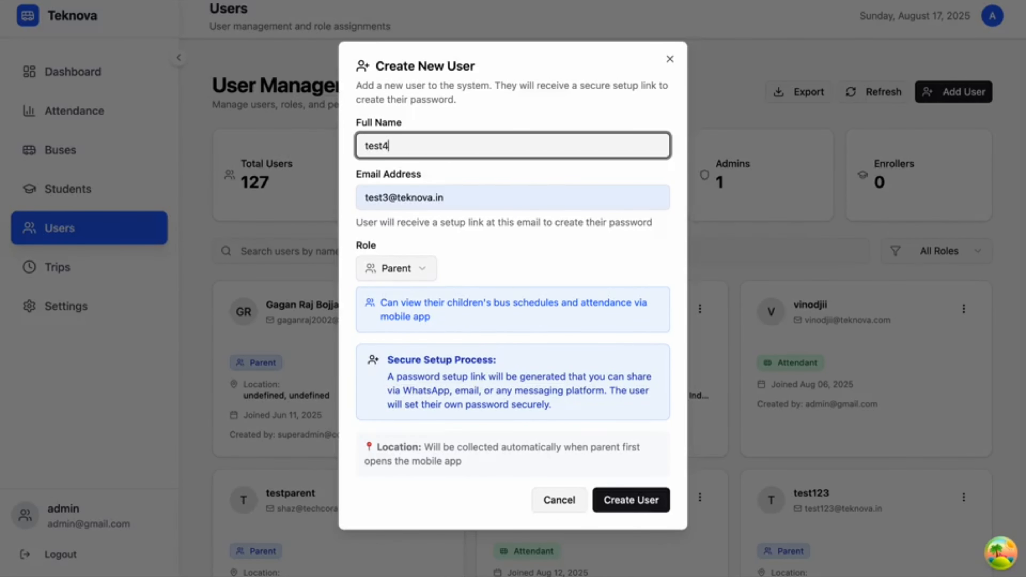
{"action": "left_click", "coordinate": [388, 197]}
{"action": "key", "text": "BackSpace"}
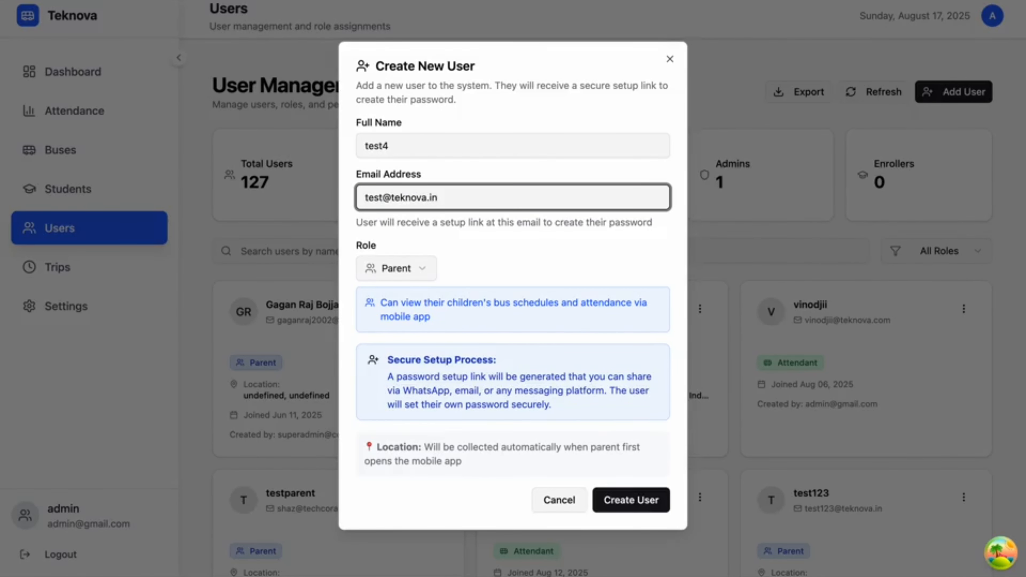
{"action": "type", "text": "4"}
Assign the Bus Attendant role to test4 and create the user
{"action": "left_click", "coordinate": [379, 268]}
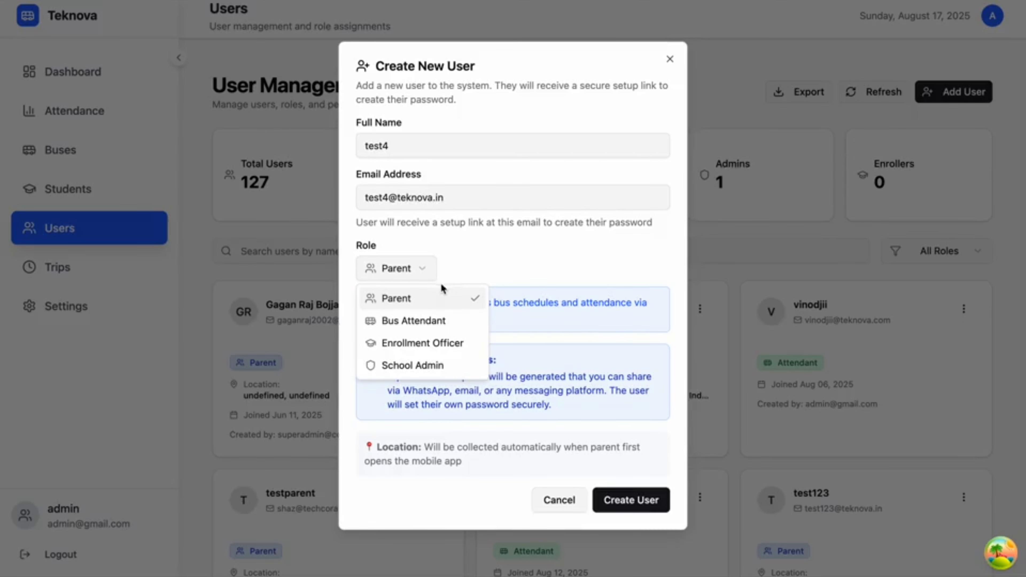
{"action": "left_click", "coordinate": [436, 326]}
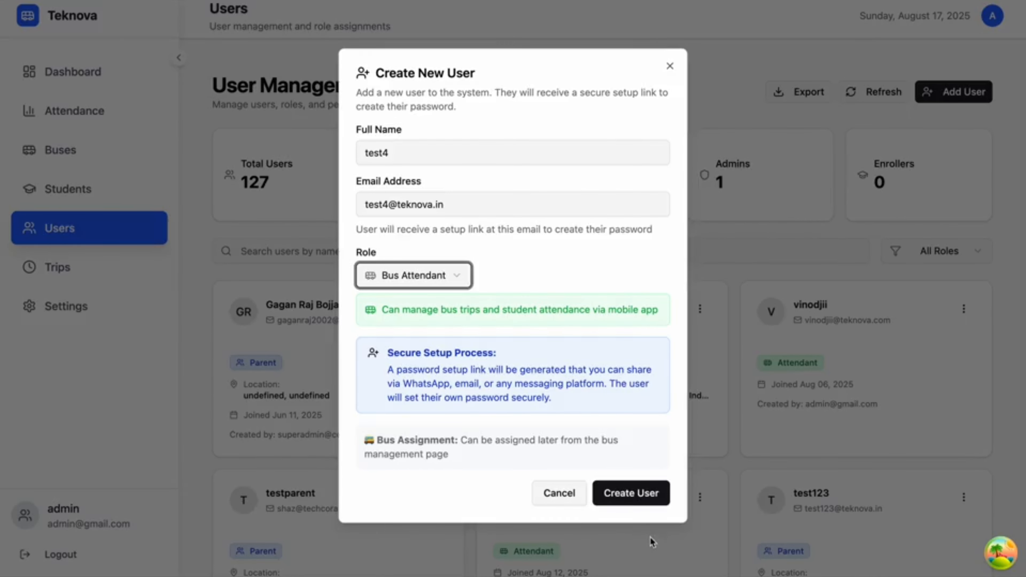
{"action": "left_click", "coordinate": [631, 505]}
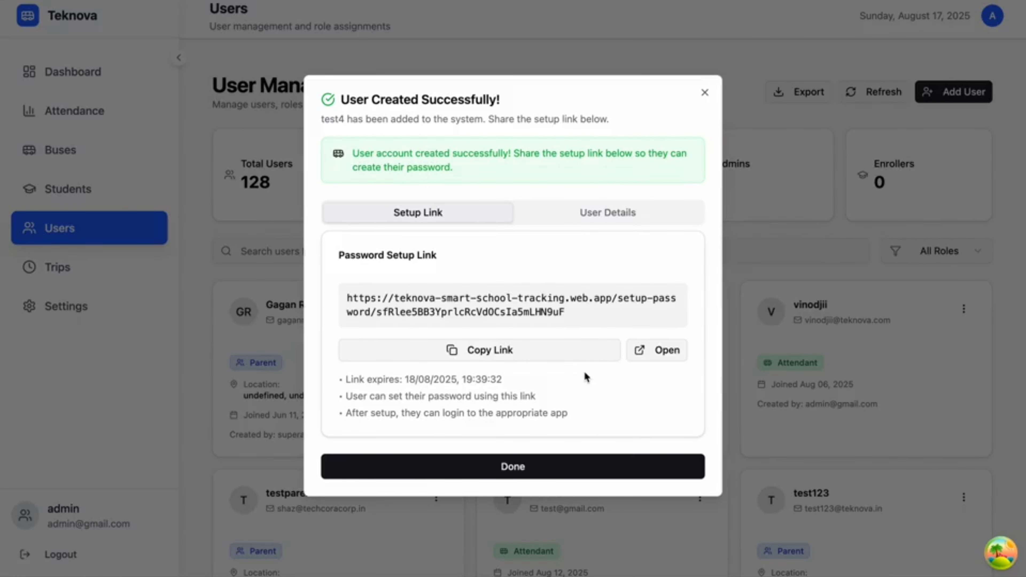
Open the password setup link for test4, then enter and confirm the account password
{"action": "left_click_drag", "start_coordinate": [347, 298], "coordinate": [628, 295]}
{"action": "left_click", "coordinate": [657, 351]}
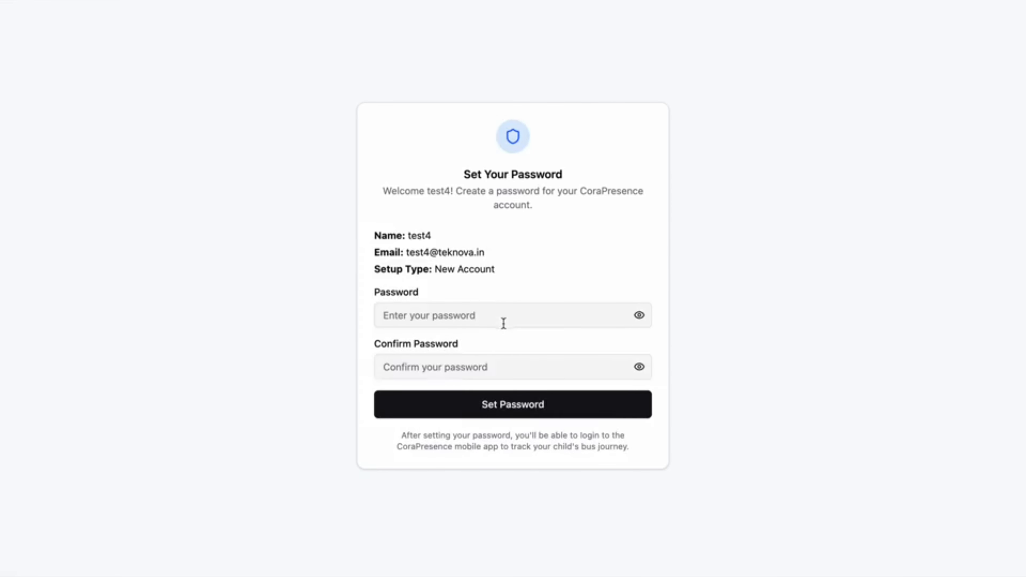
{"action": "left_click", "coordinate": [505, 320]}
{"action": "type", "text": "123"}
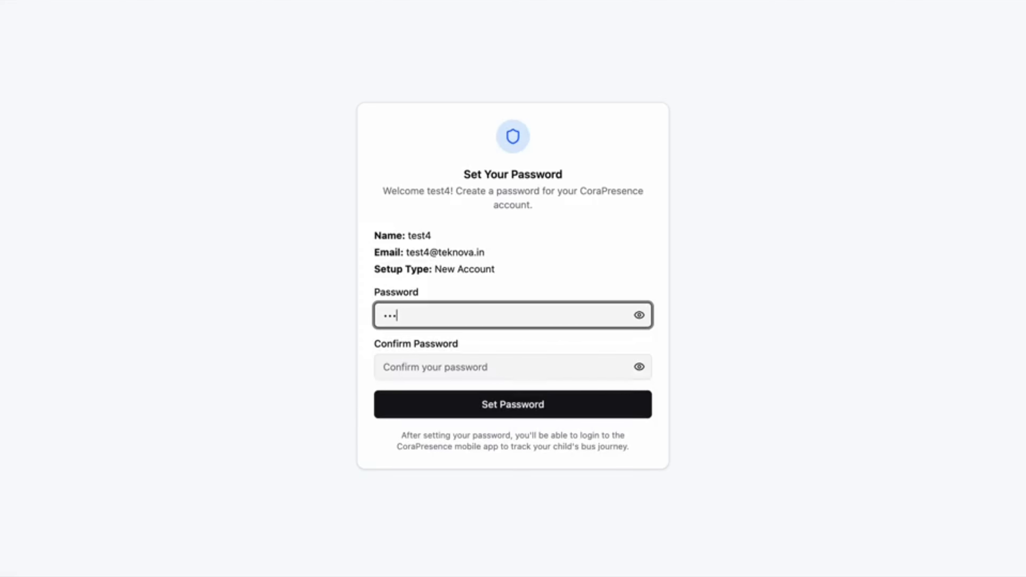
{"action": "left_click", "coordinate": [508, 362]}
{"action": "type", "text": "12"}
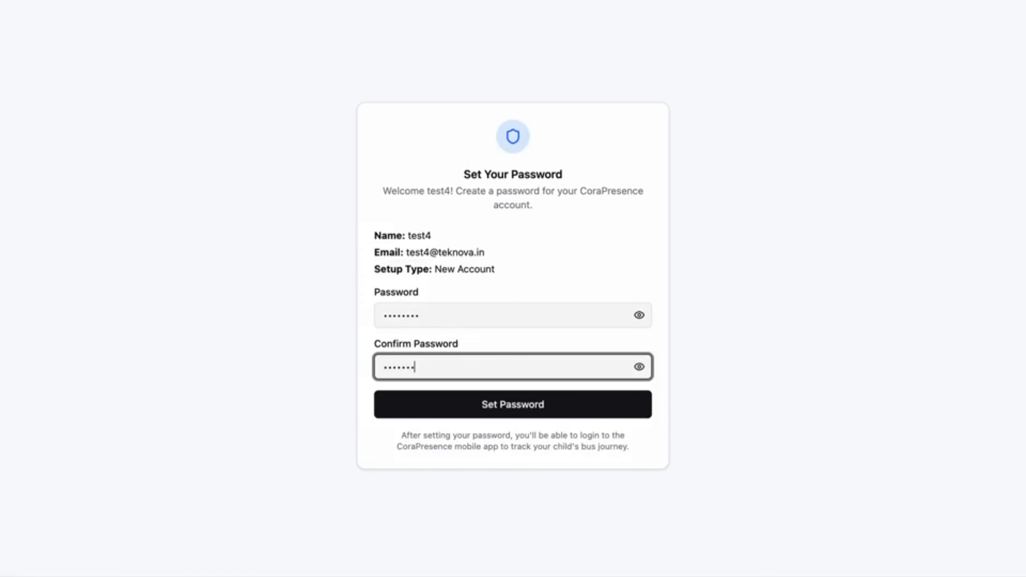
Reveal both password entries, set the account password and decline the browser's offer to update the saved one
{"action": "left_click", "coordinate": [639, 315]}
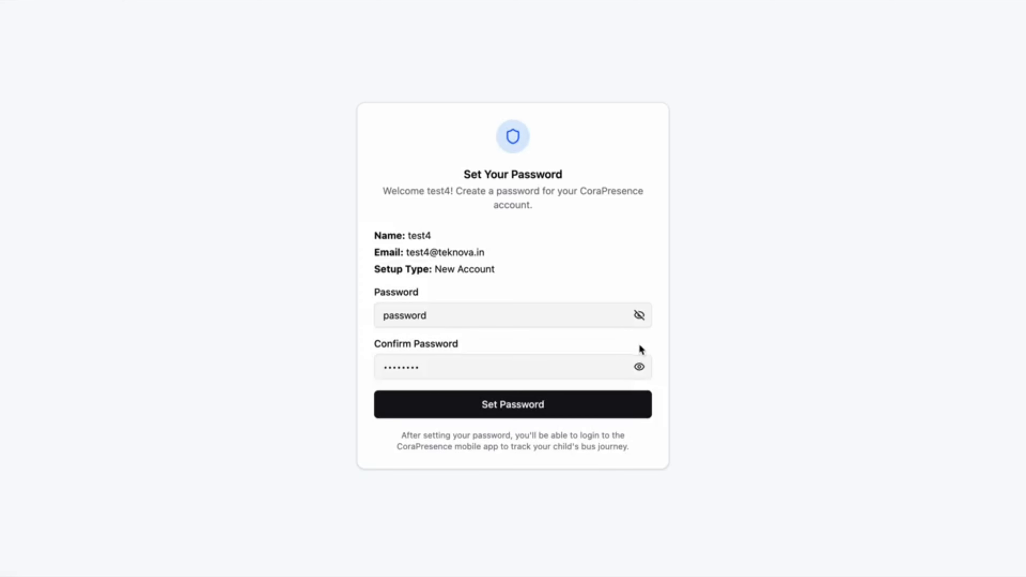
{"action": "left_click", "coordinate": [639, 365]}
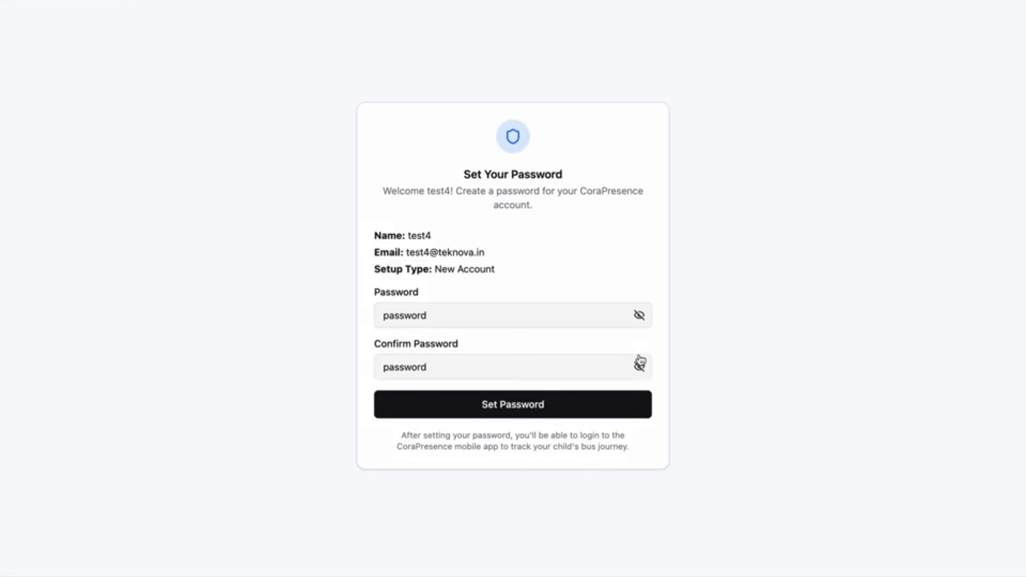
{"action": "left_click", "coordinate": [617, 399]}
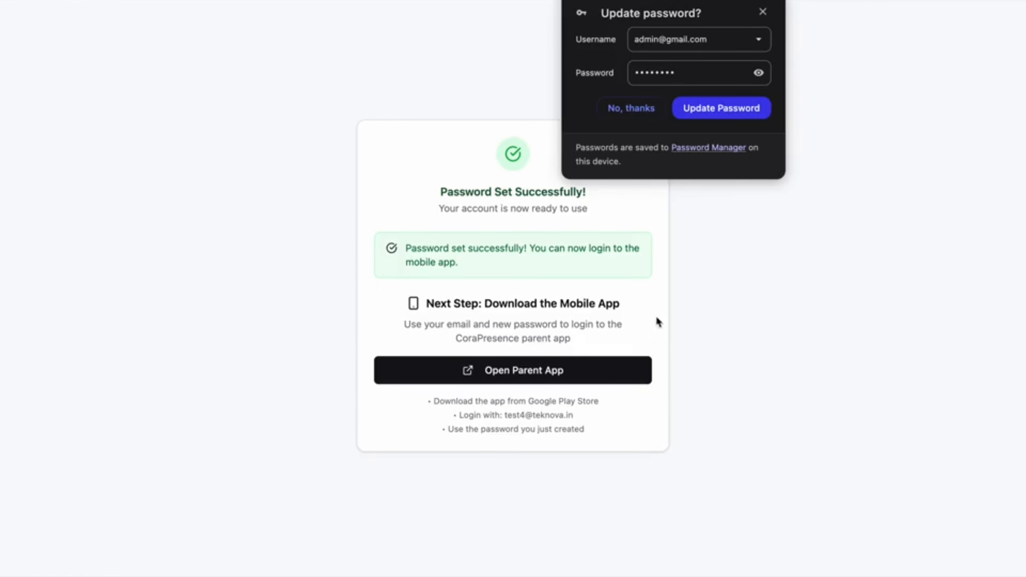
{"action": "left_click", "coordinate": [645, 109]}
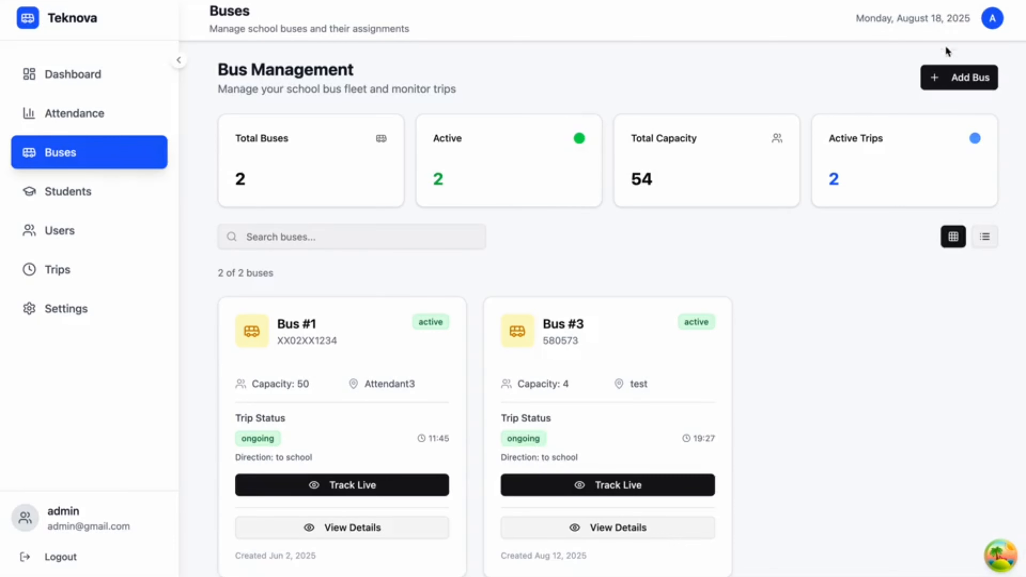
{"action": "left_click", "coordinate": [946, 83]}
{"action": "left_click", "coordinate": [434, 211]}
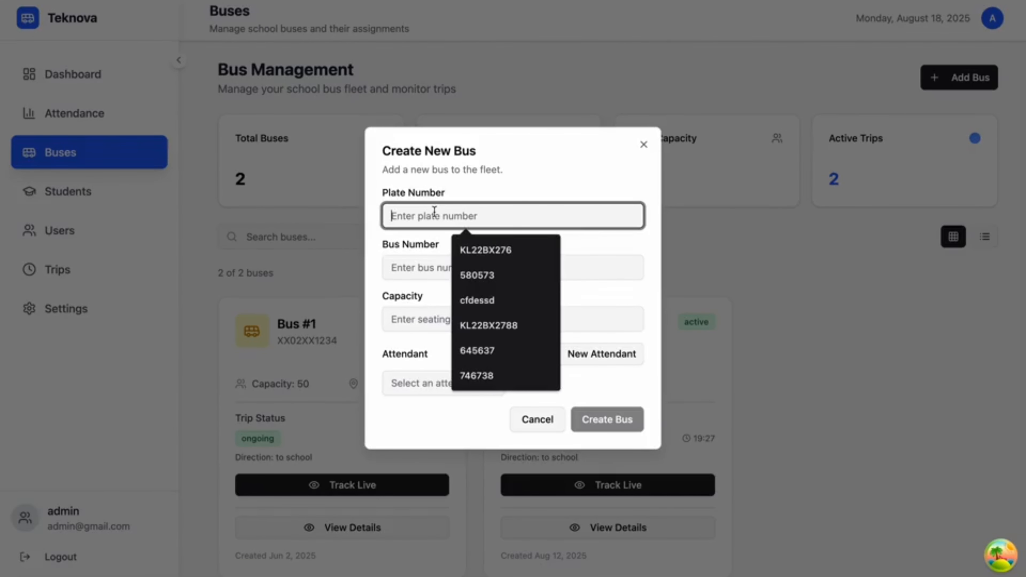
{"action": "left_click", "coordinate": [487, 250]}
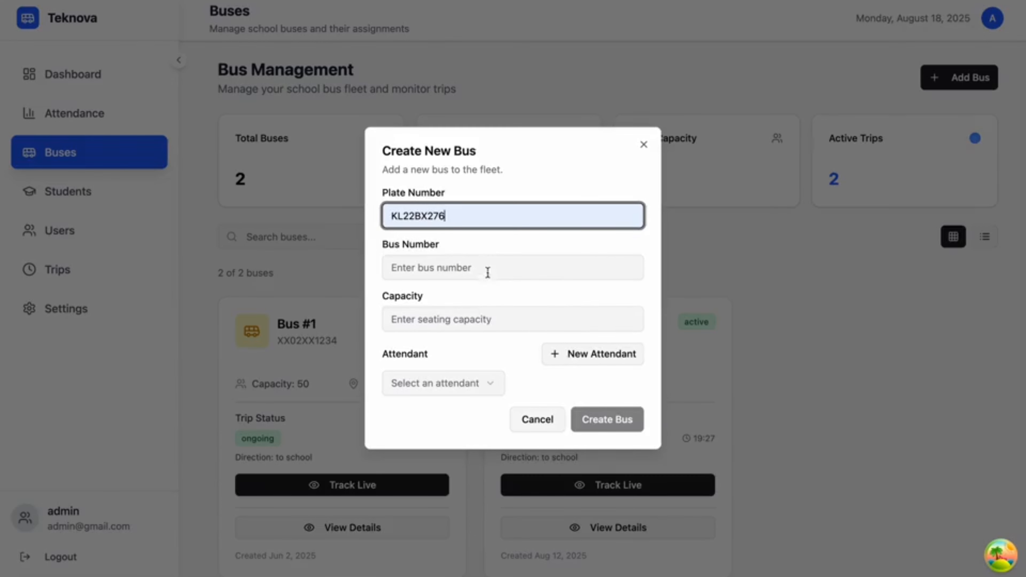
{"action": "left_click", "coordinate": [495, 256]}
{"action": "type", "text": "3"}
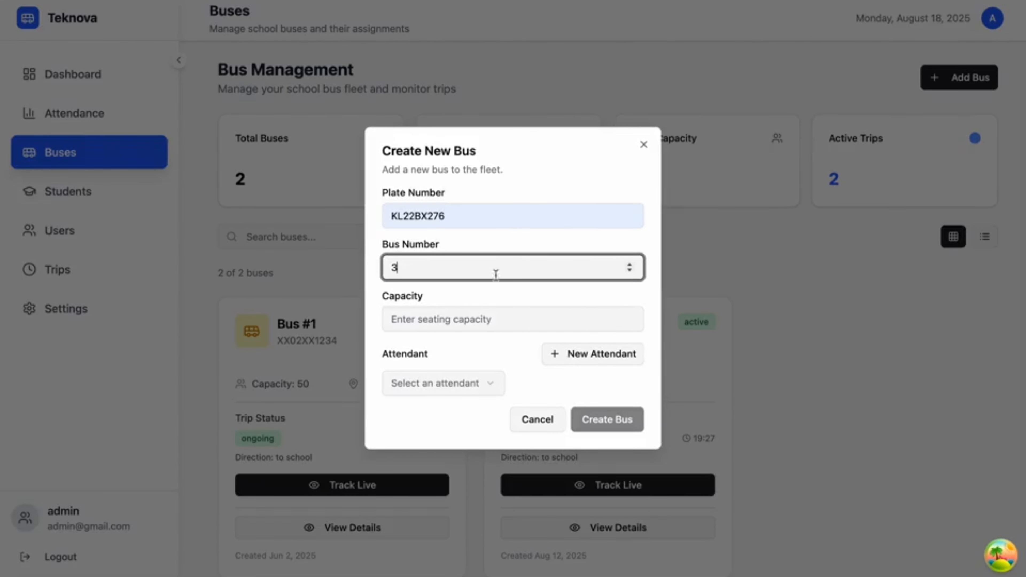
{"action": "left_click", "coordinate": [485, 320]}
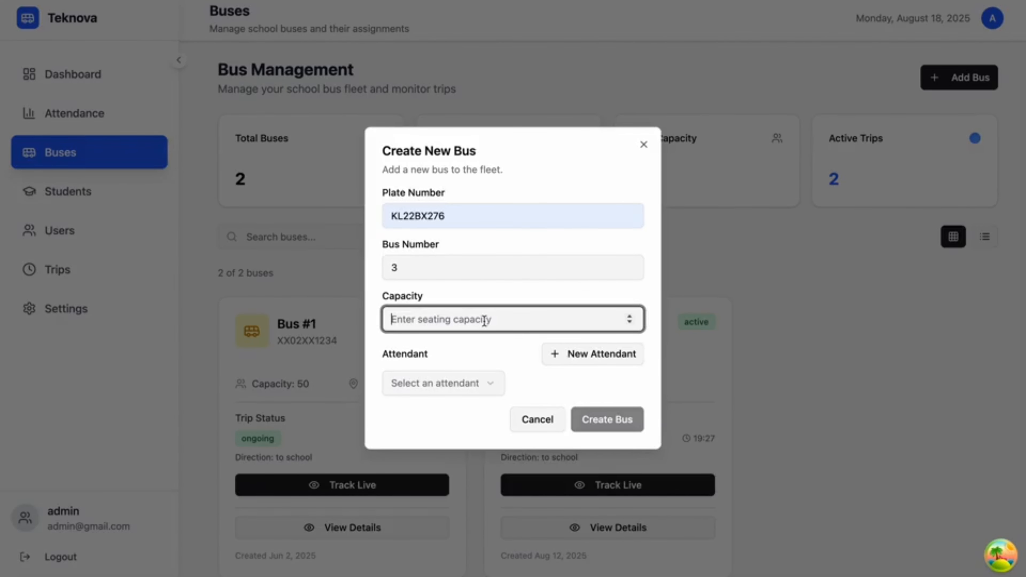
{"action": "type", "text": "5"}
Assign test4 as the bus attendant and create the bus
{"action": "left_click", "coordinate": [463, 390]}
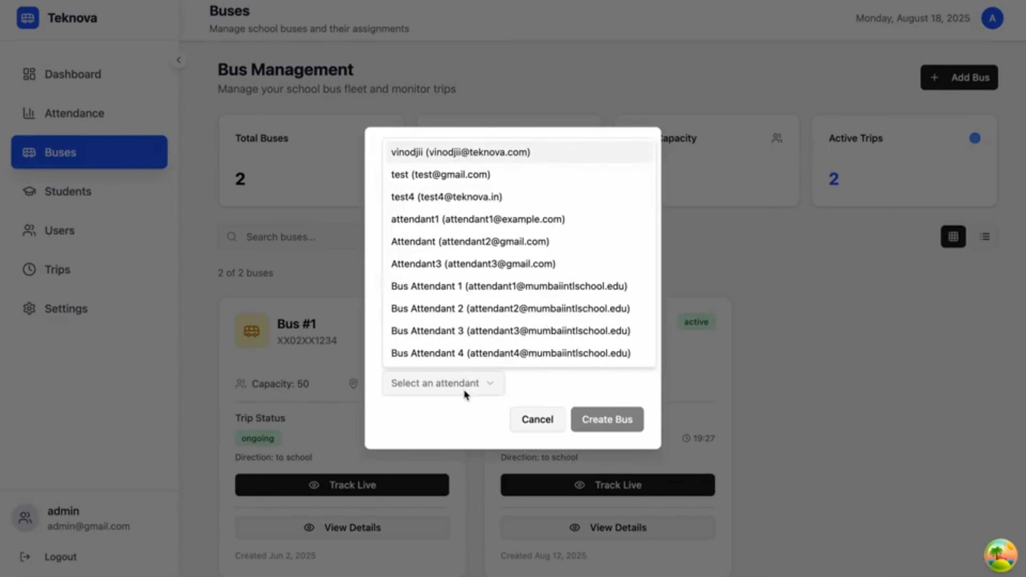
{"action": "left_click", "coordinate": [456, 203]}
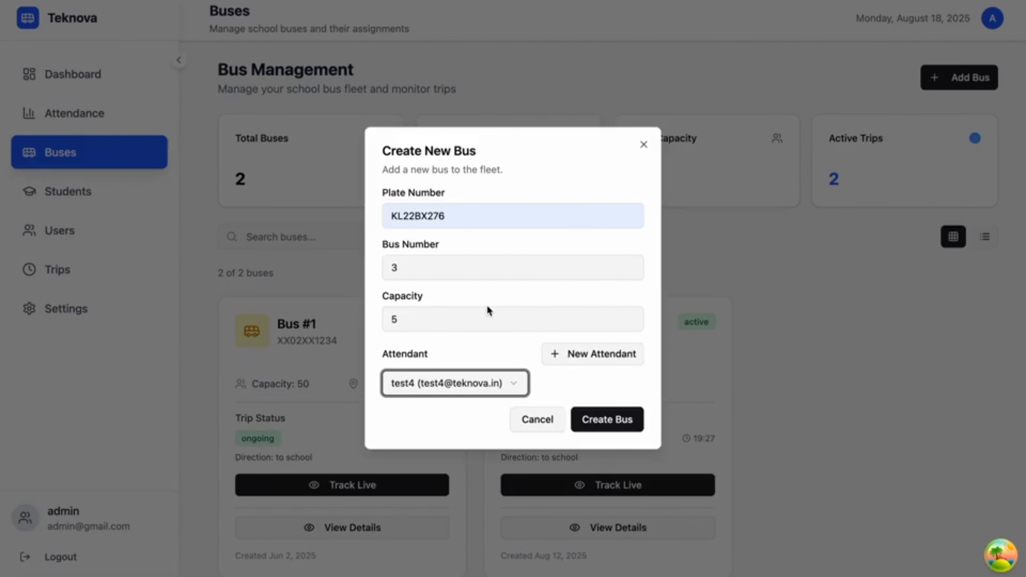
{"action": "left_click", "coordinate": [595, 421]}
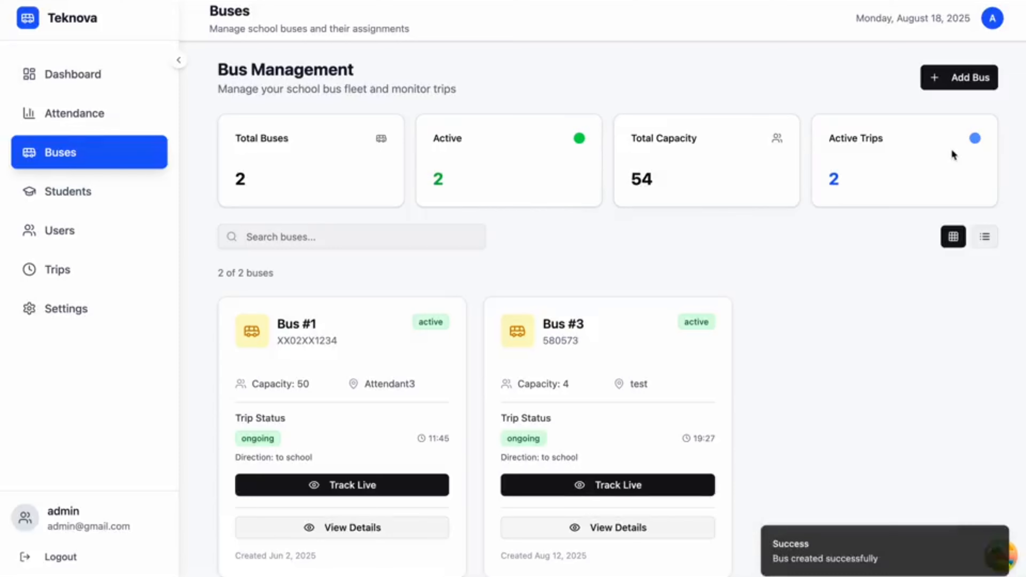
{"action": "scroll", "coordinate": [872, 324], "scroll_direction": "down", "scroll_amount": 1}
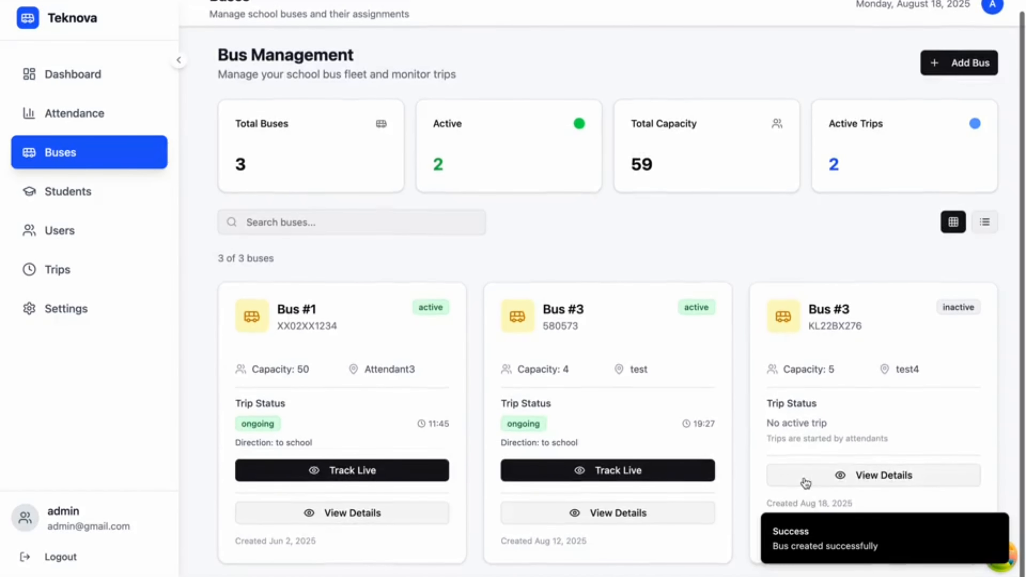
{"action": "left_click", "coordinate": [845, 487]}
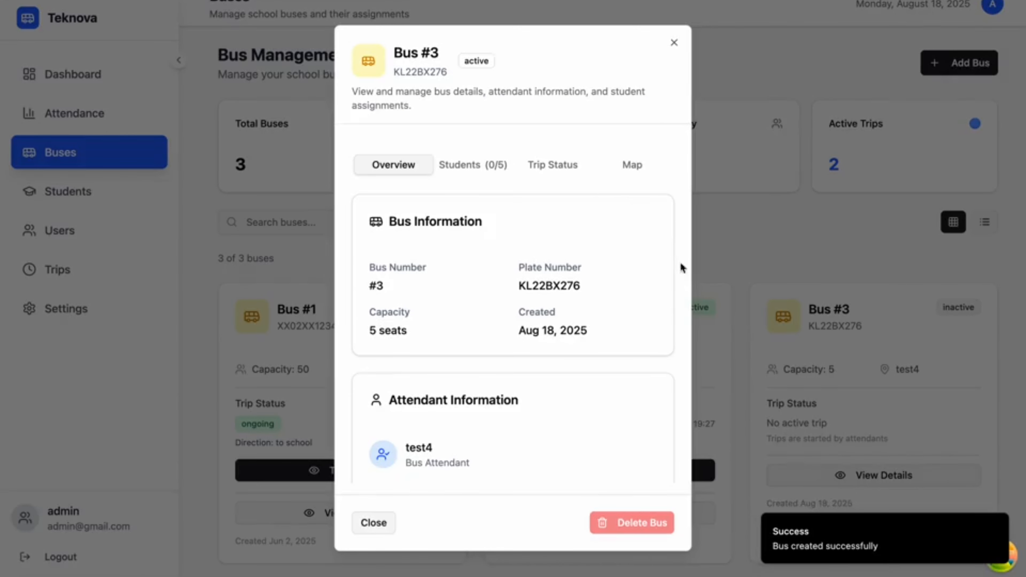
{"action": "left_click", "coordinate": [475, 165]}
{"action": "left_click", "coordinate": [552, 165]}
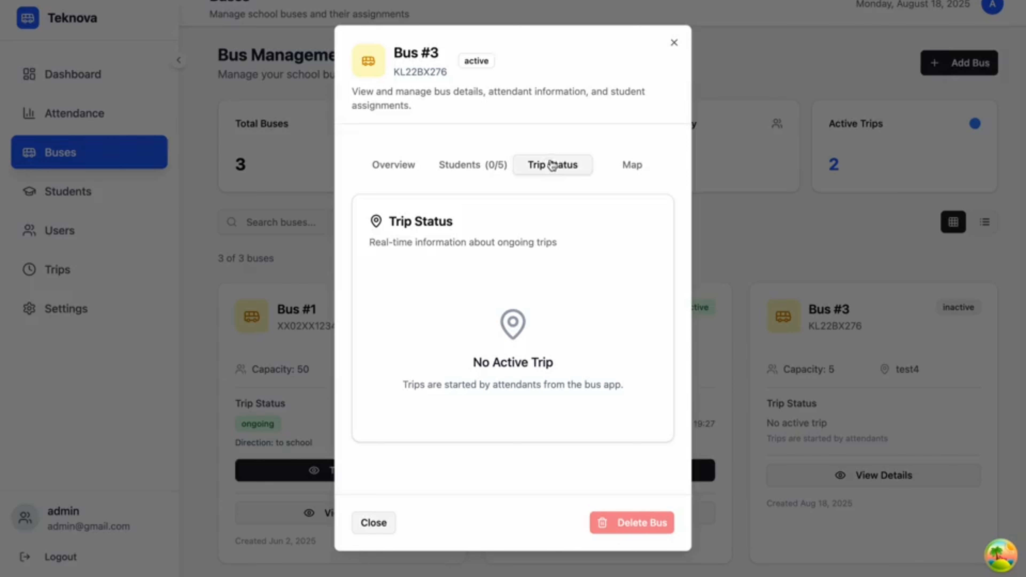
{"action": "left_click", "coordinate": [453, 166]}
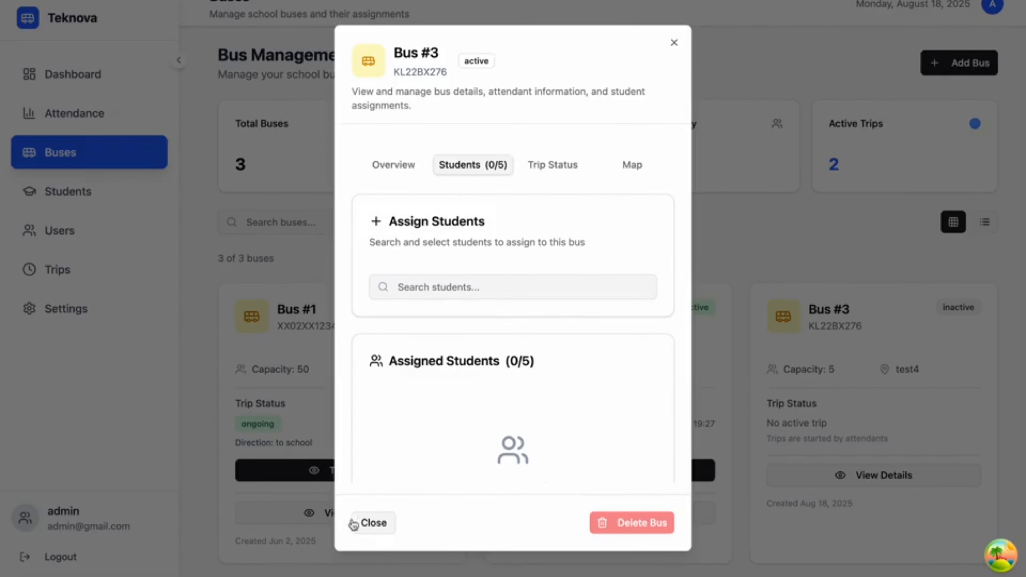
{"action": "left_click", "coordinate": [361, 525]}
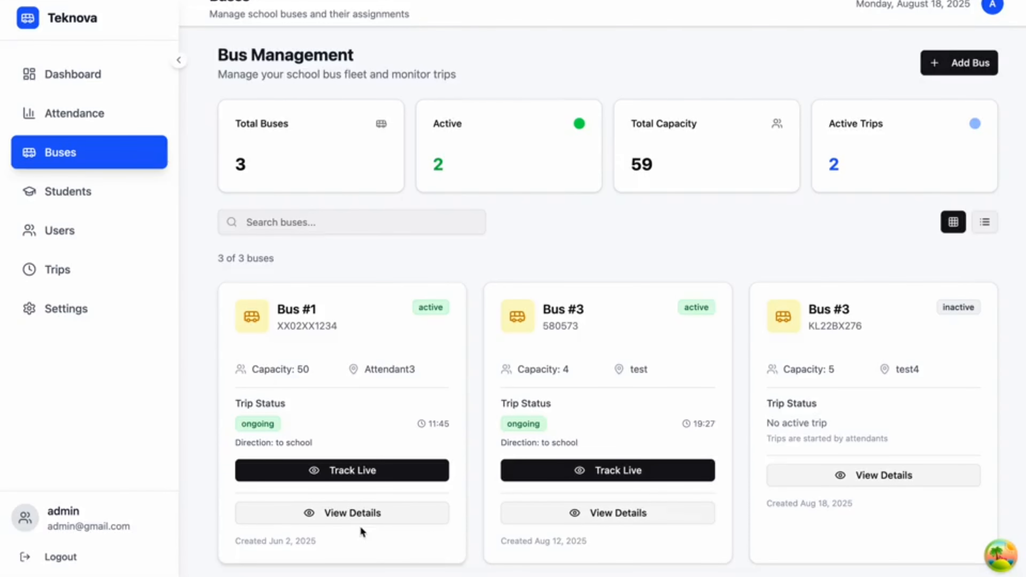
Go to the student records and look over the enrolled students
{"action": "left_click", "coordinate": [122, 198]}
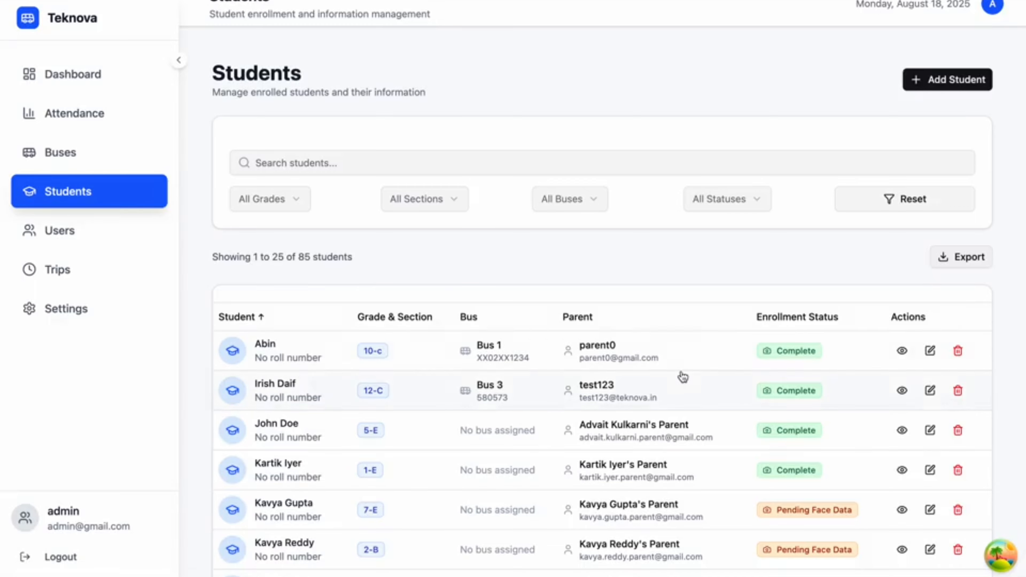
{"action": "scroll", "coordinate": [685, 379], "scroll_direction": "up", "scroll_amount": 3}
{"action": "scroll", "coordinate": [745, 382], "scroll_direction": "down", "scroll_amount": 2}
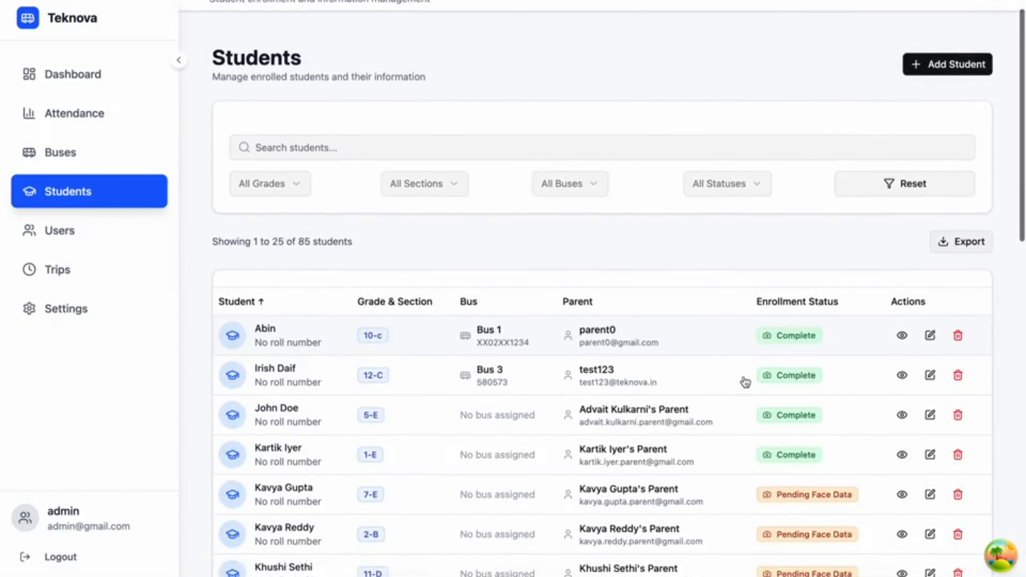
{"action": "scroll", "coordinate": [822, 205], "scroll_direction": "up", "scroll_amount": 3}
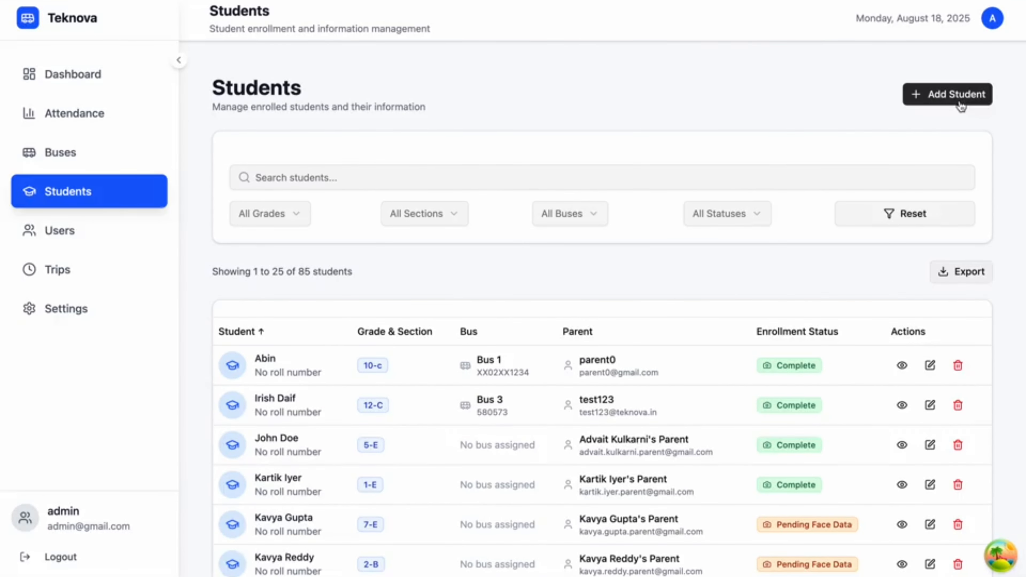
Examine the parent selection and new-parent options in the new student form, then leave it without saving
{"action": "left_click", "coordinate": [960, 105]}
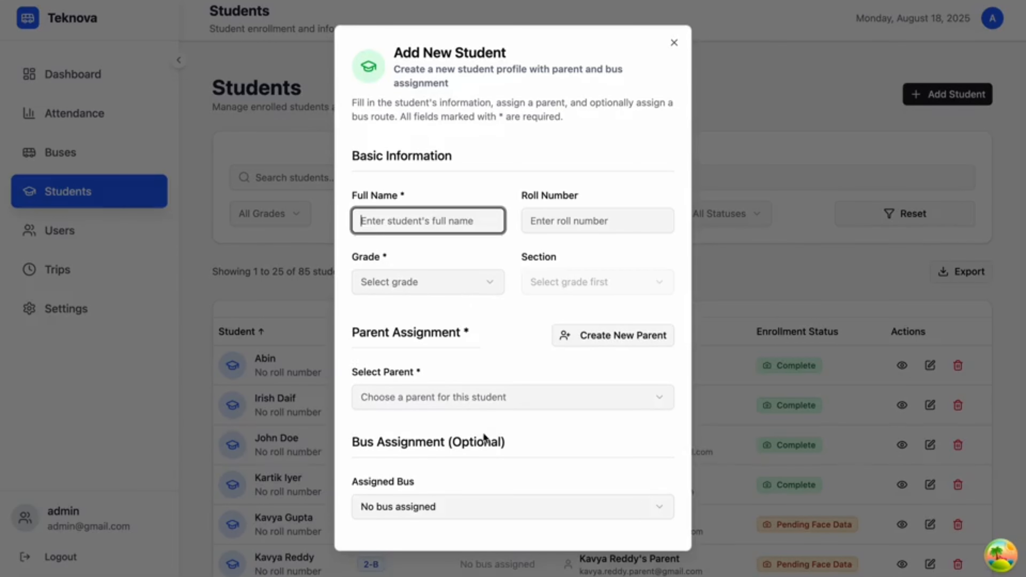
{"action": "left_click", "coordinate": [521, 397]}
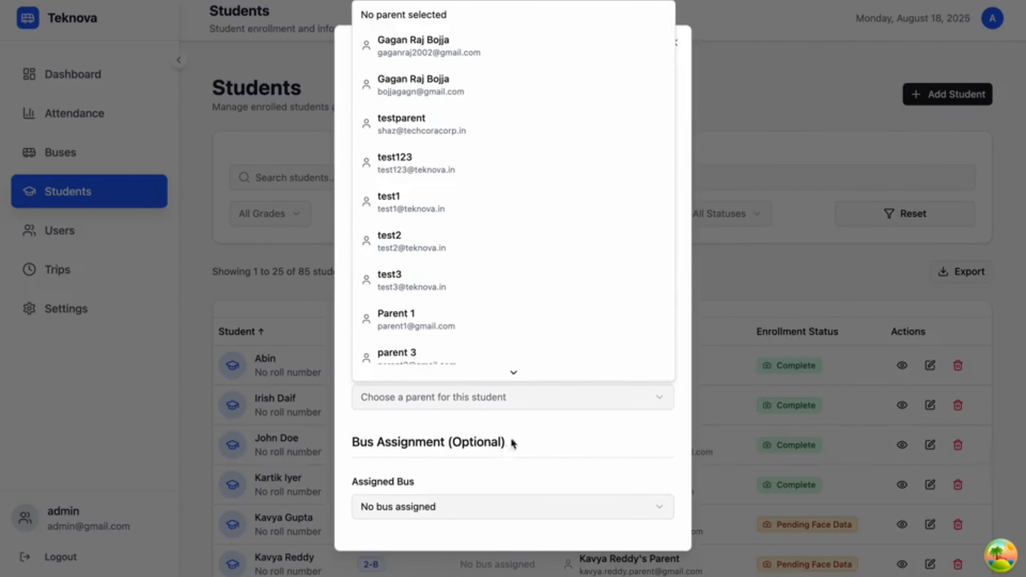
{"action": "left_click", "coordinate": [548, 440]}
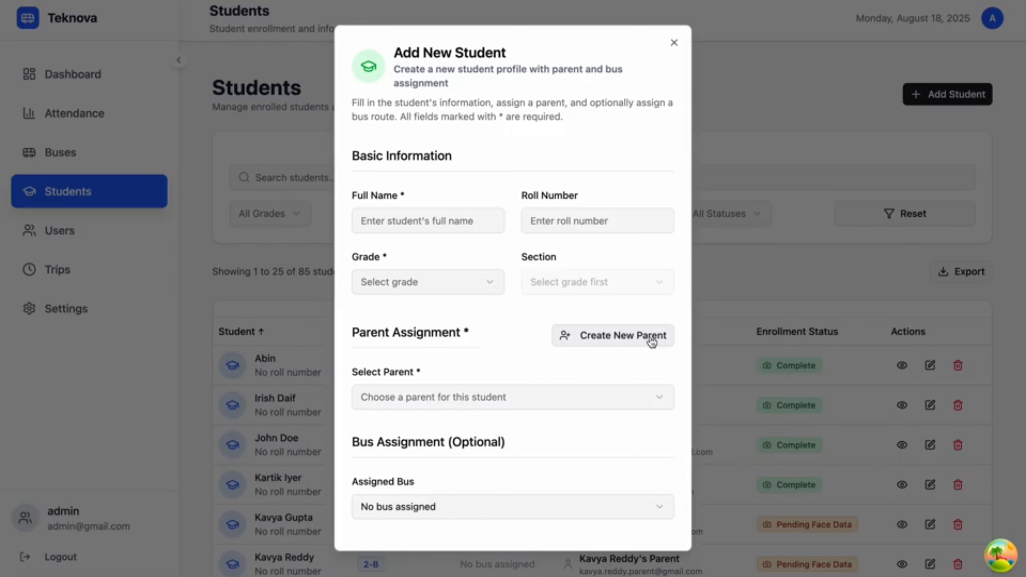
{"action": "left_click", "coordinate": [652, 339]}
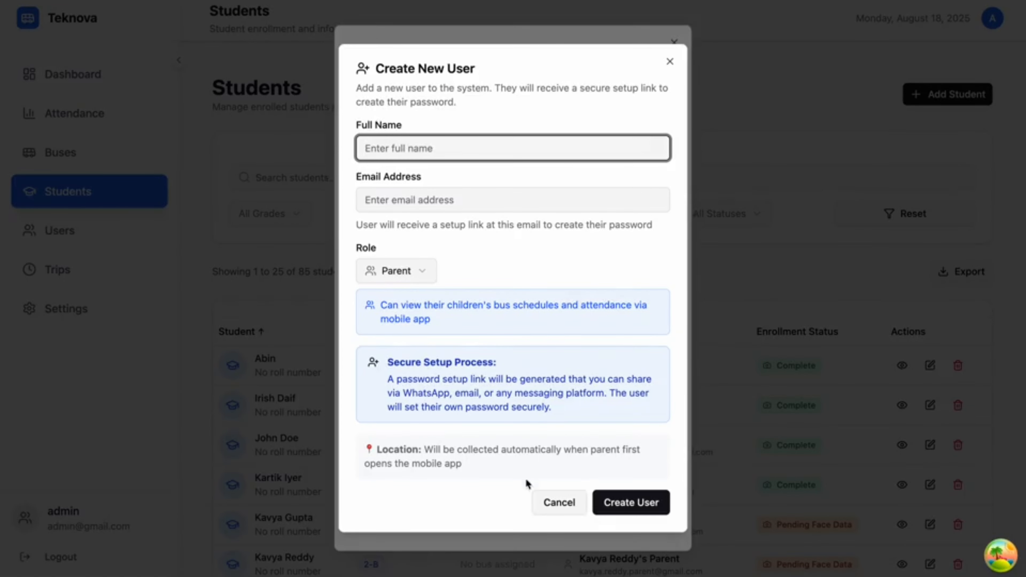
{"action": "left_click", "coordinate": [569, 512]}
{"action": "left_click", "coordinate": [156, 273]}
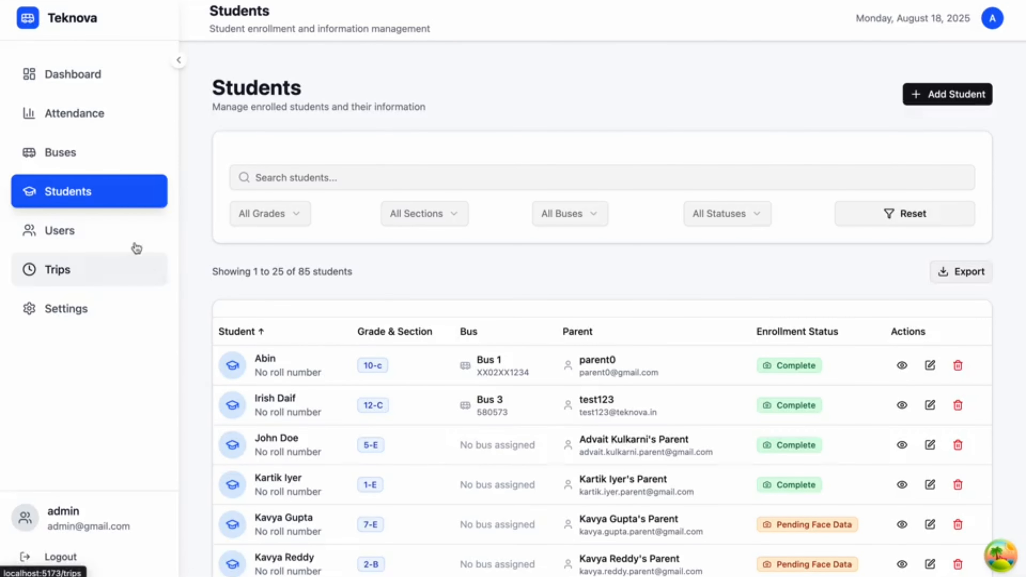
Start a new user in user management and enter test345 as the full name
{"action": "left_click", "coordinate": [135, 239]}
{"action": "left_click", "coordinate": [978, 94]}
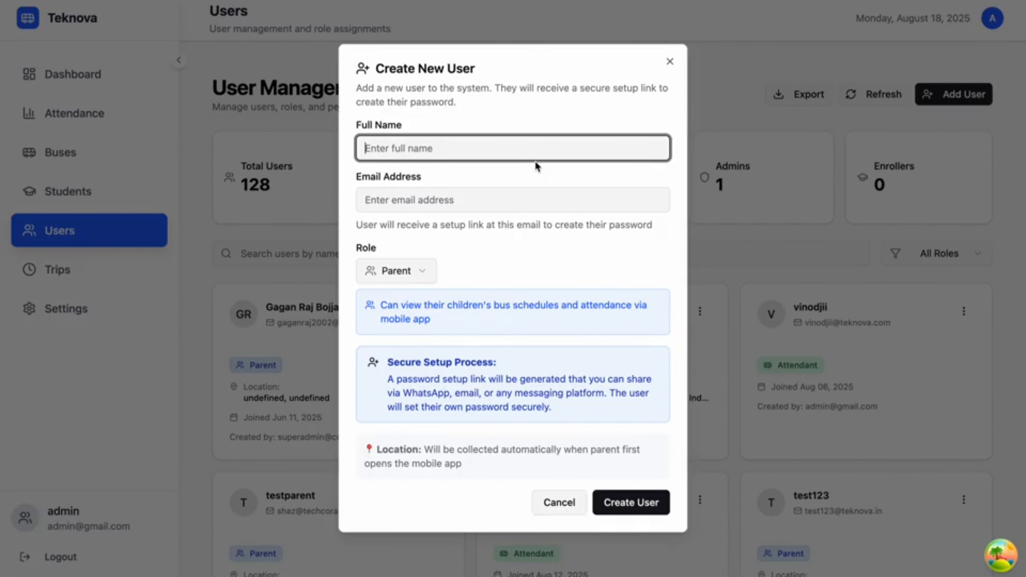
{"action": "left_click", "coordinate": [556, 154]}
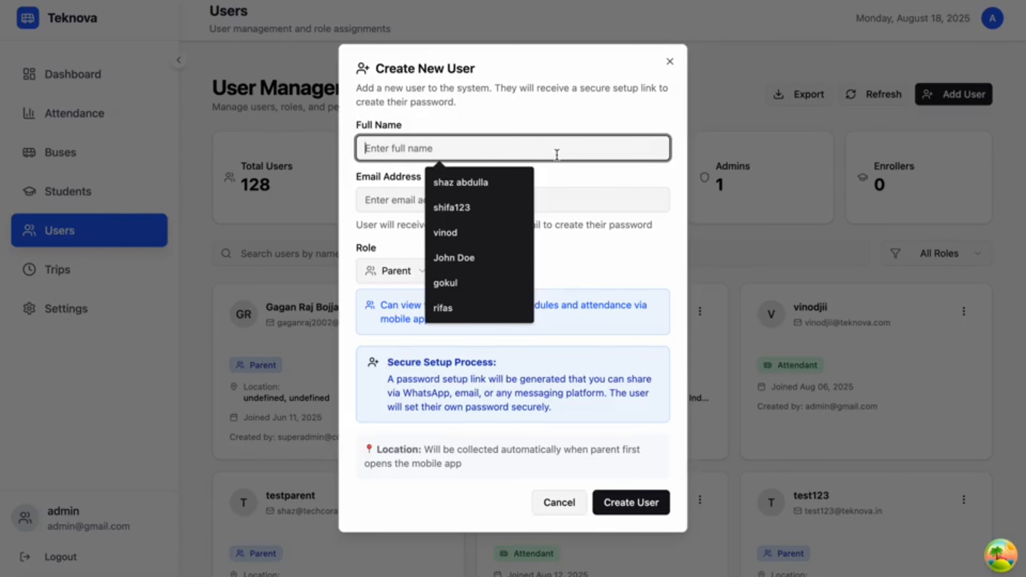
{"action": "type", "text": "te"}
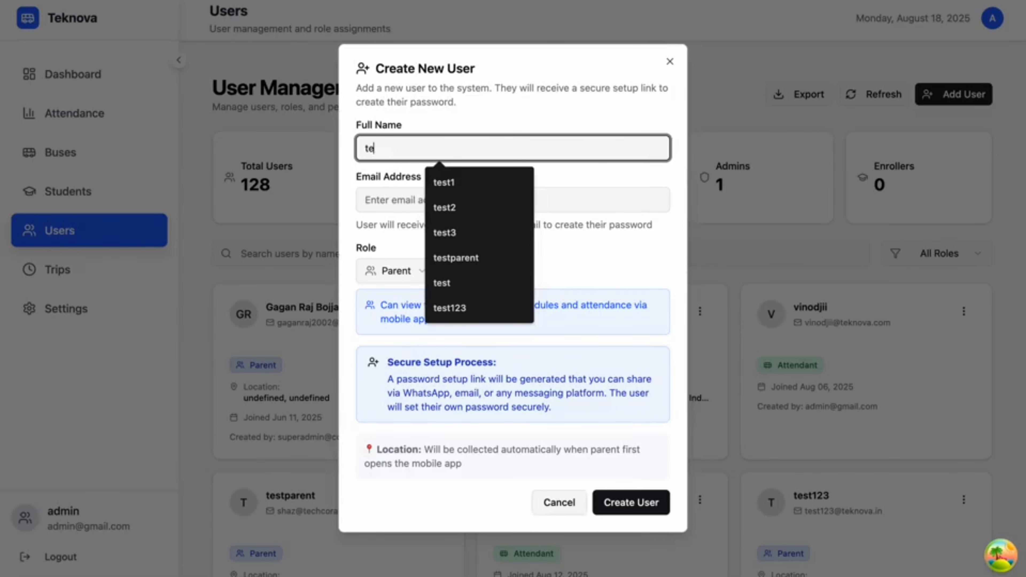
{"action": "key", "text": "BackSpace"}
{"action": "key", "text": "BackSpace"}
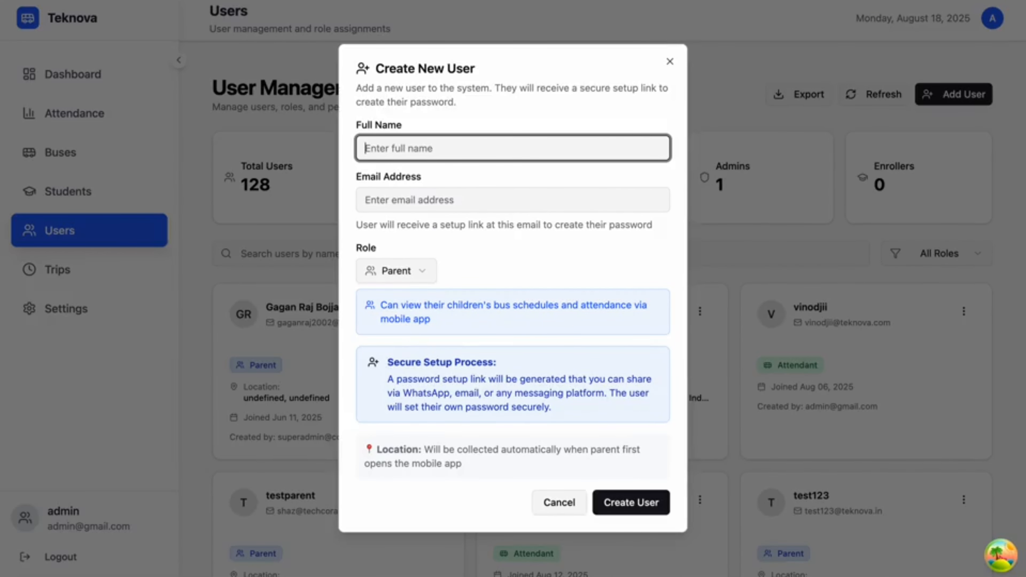
{"action": "type", "text": "test345"}
Fill in the new user's email address and create the account with the Parent role
{"action": "left_click", "coordinate": [481, 202]}
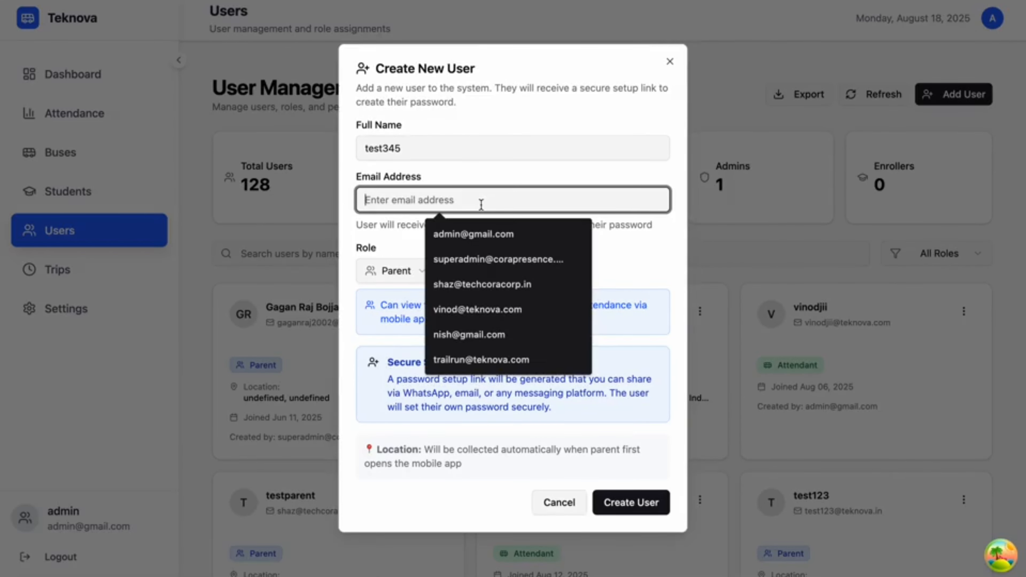
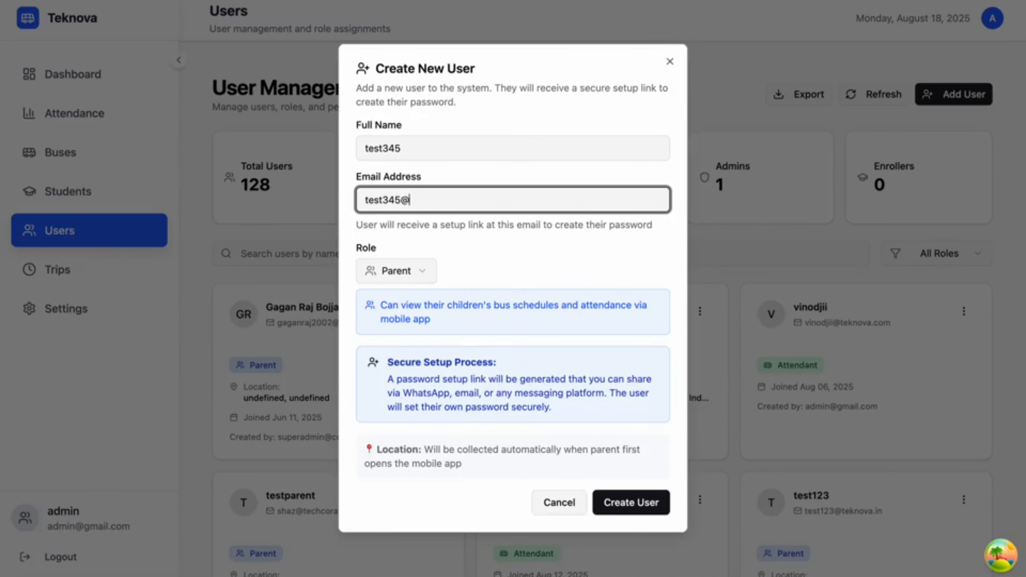
{"action": "left_click", "coordinate": [645, 506]}
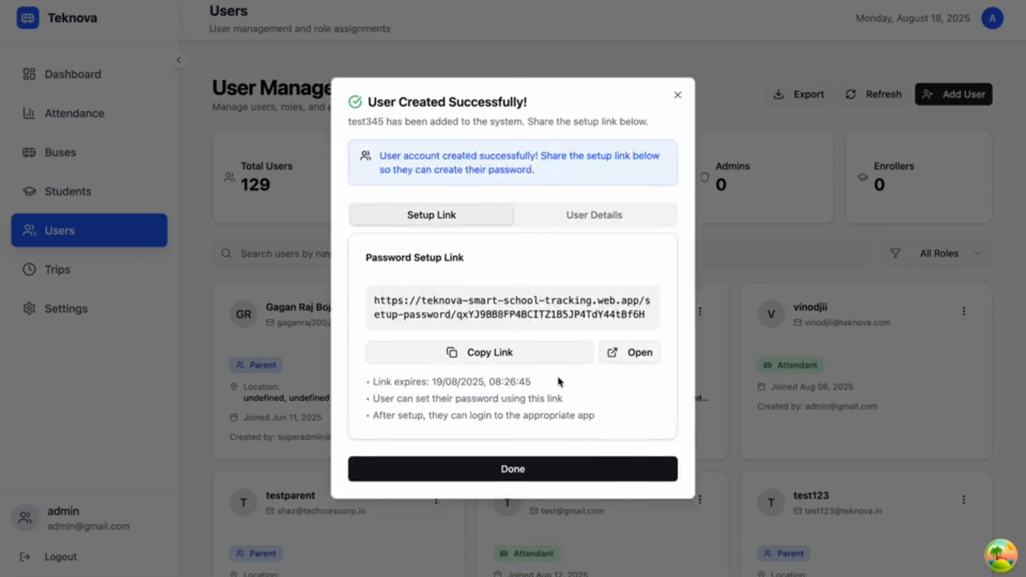
Set the parent account's password through its setup link, entering and confirming the account password, and close the setup details without updating the browser's saved login
{"action": "left_click", "coordinate": [657, 353]}
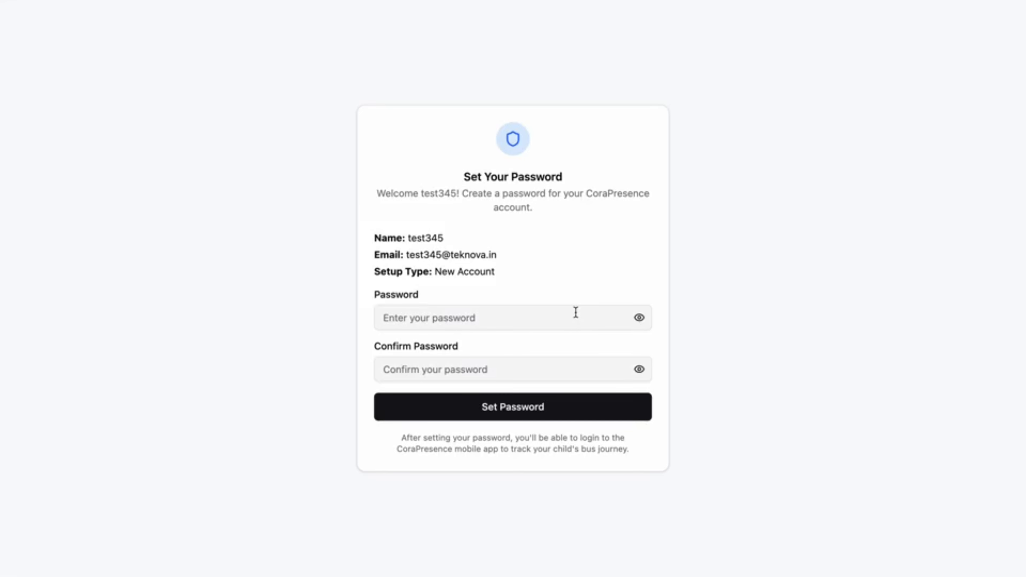
{"action": "left_click", "coordinate": [578, 314]}
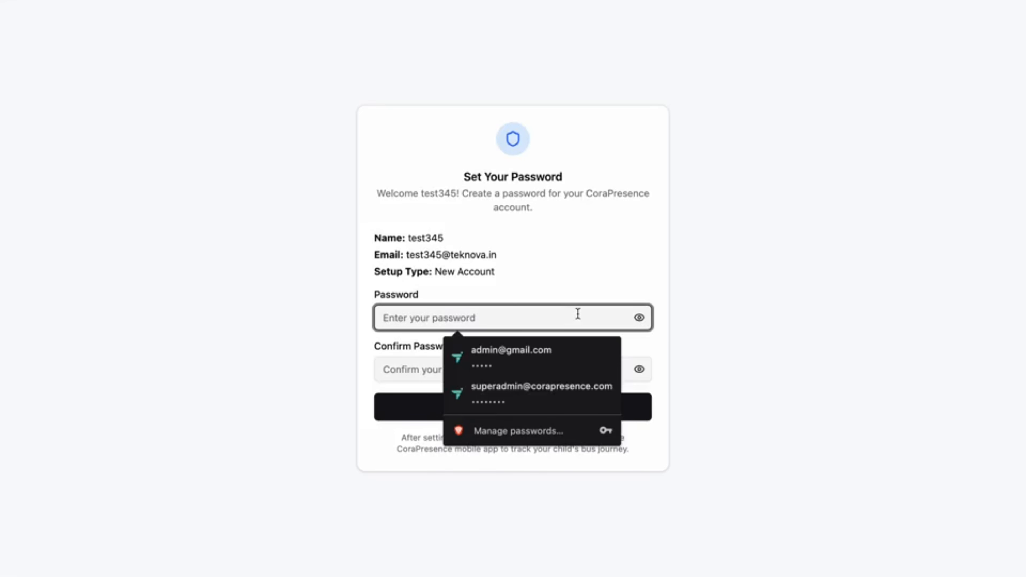
{"action": "left_click", "coordinate": [555, 391]}
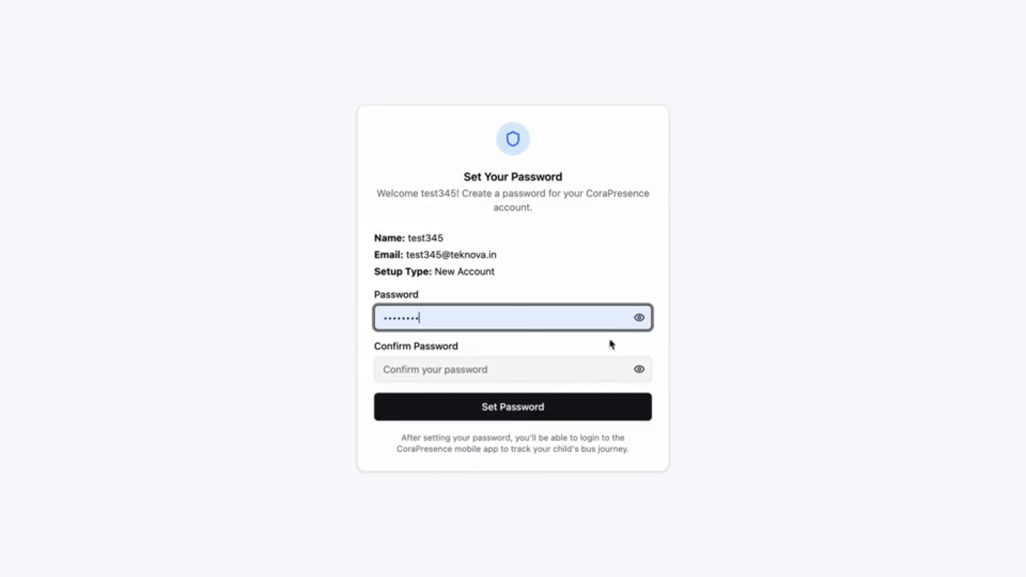
{"action": "left_click", "coordinate": [642, 325]}
{"action": "left_click", "coordinate": [604, 367]}
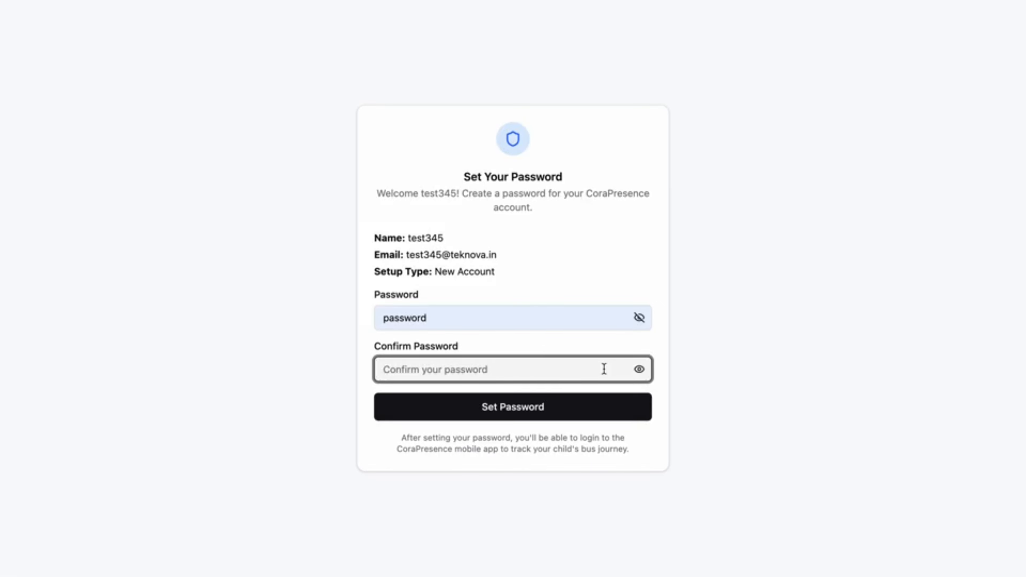
{"action": "type", "text": "pa"}
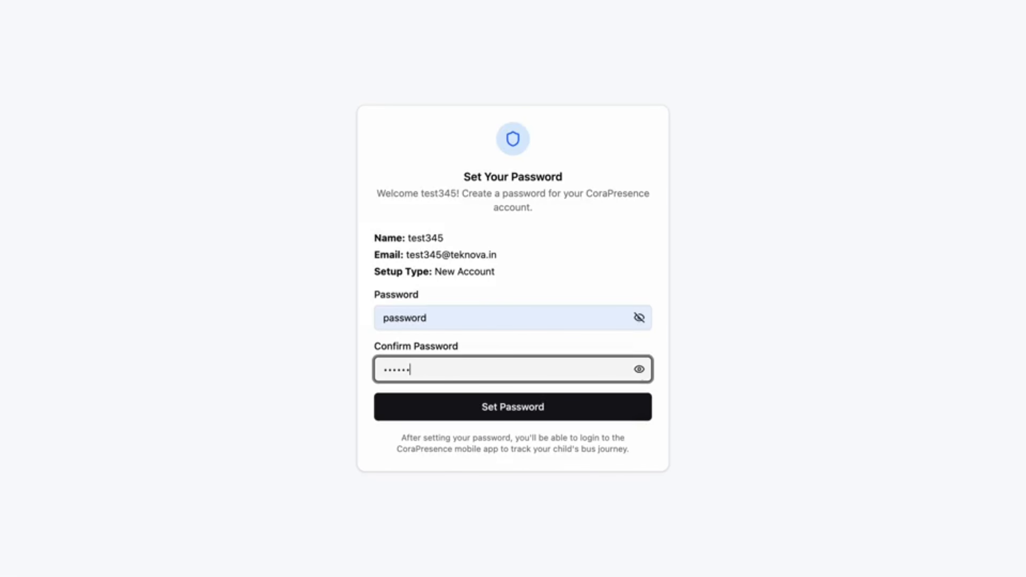
{"action": "left_click", "coordinate": [594, 405]}
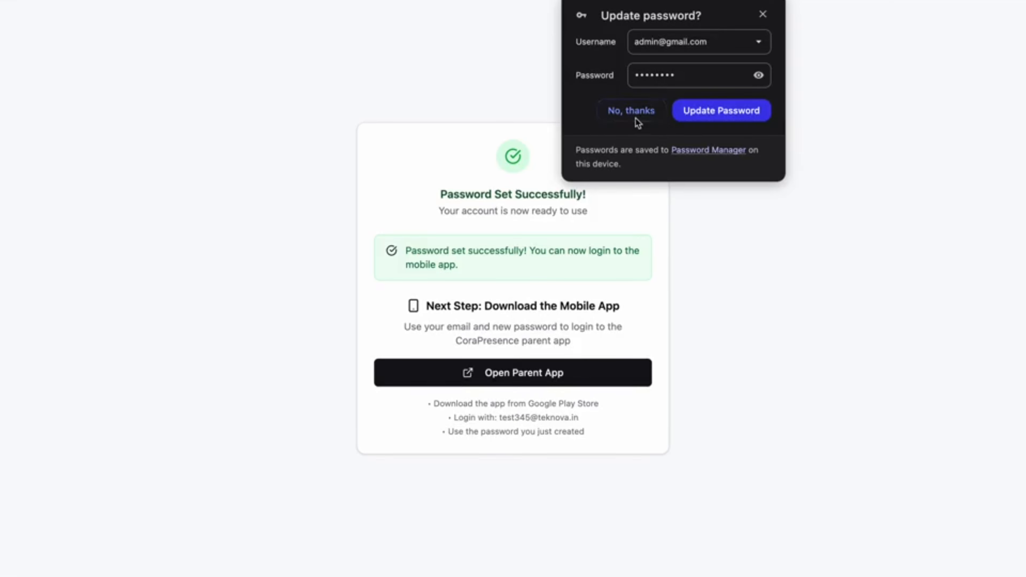
{"action": "left_click", "coordinate": [636, 117]}
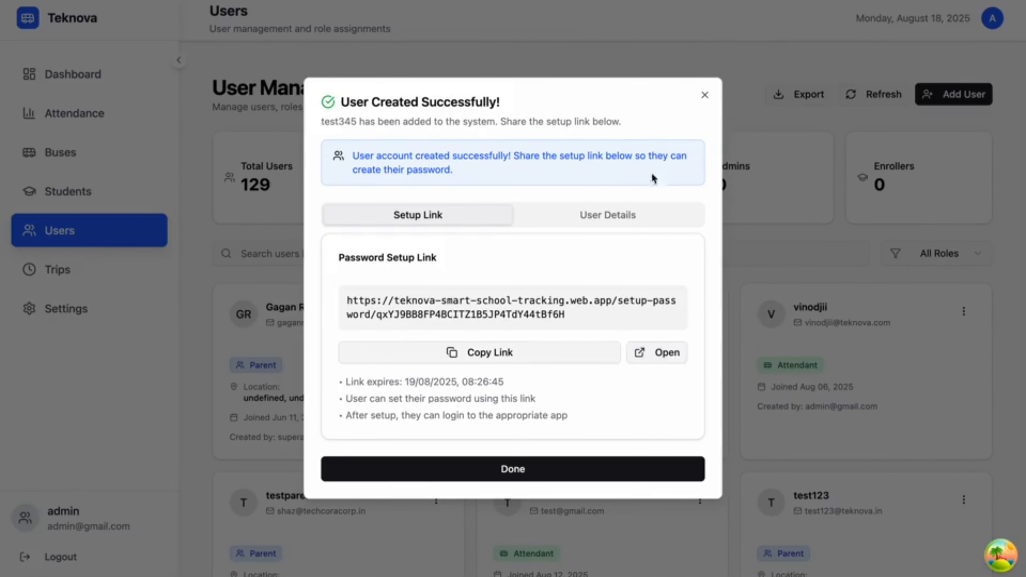
{"action": "left_click", "coordinate": [569, 470]}
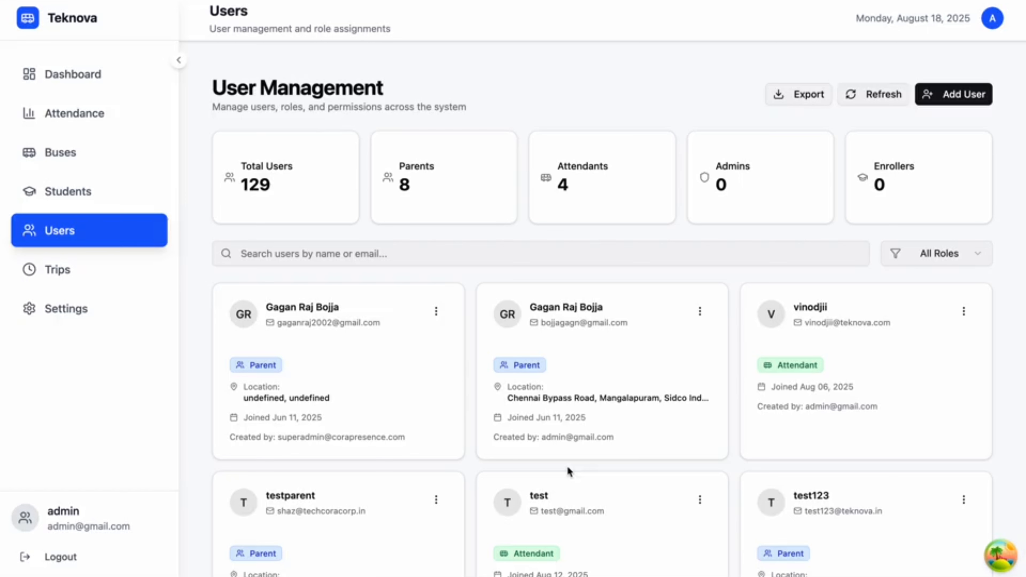
Start a new student record and enter twst345 as the student's full name
{"action": "left_click", "coordinate": [91, 197]}
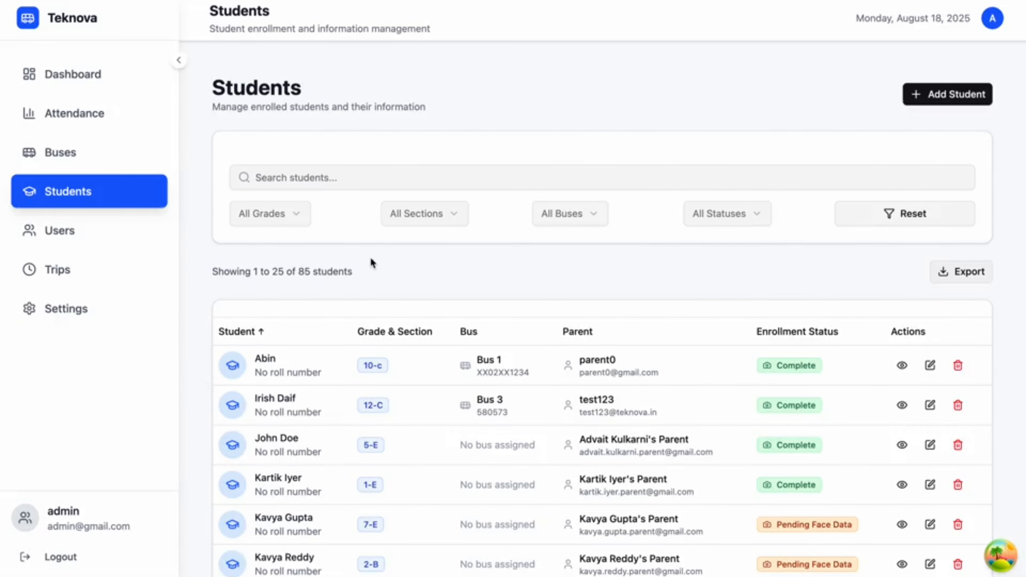
{"action": "left_click", "coordinate": [129, 240]}
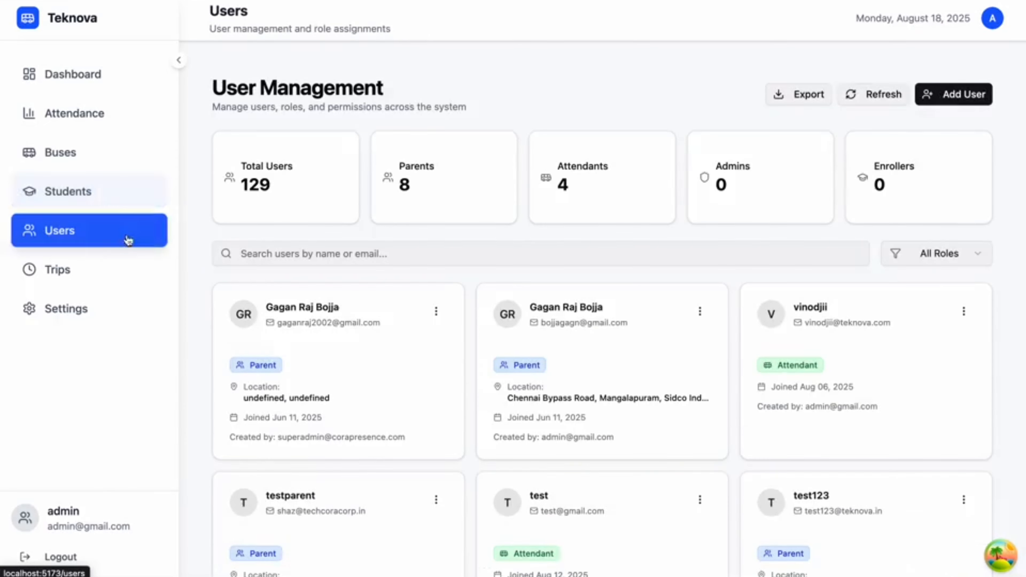
{"action": "left_click", "coordinate": [113, 201]}
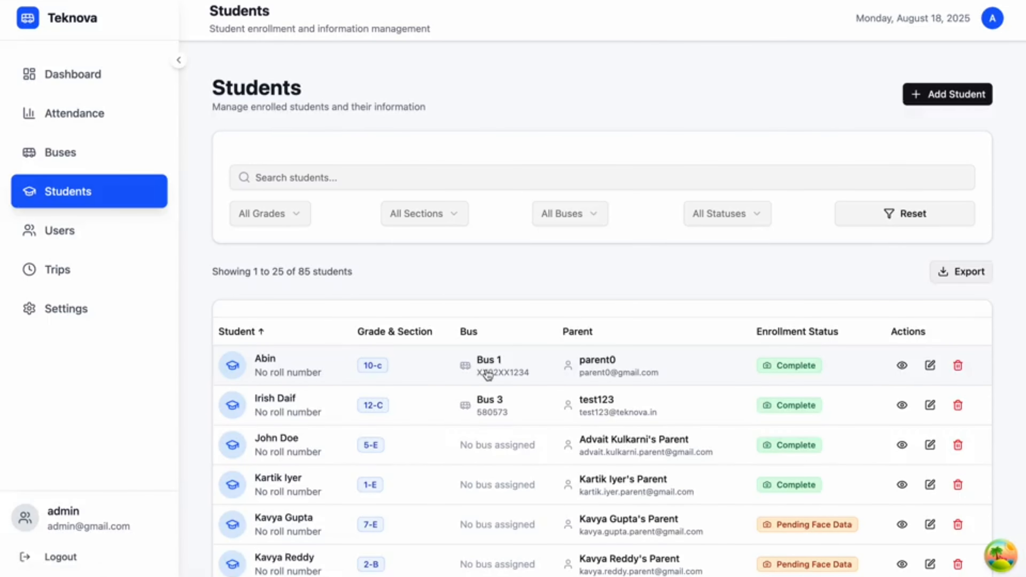
{"action": "scroll", "coordinate": [488, 376], "scroll_direction": "down", "scroll_amount": 1}
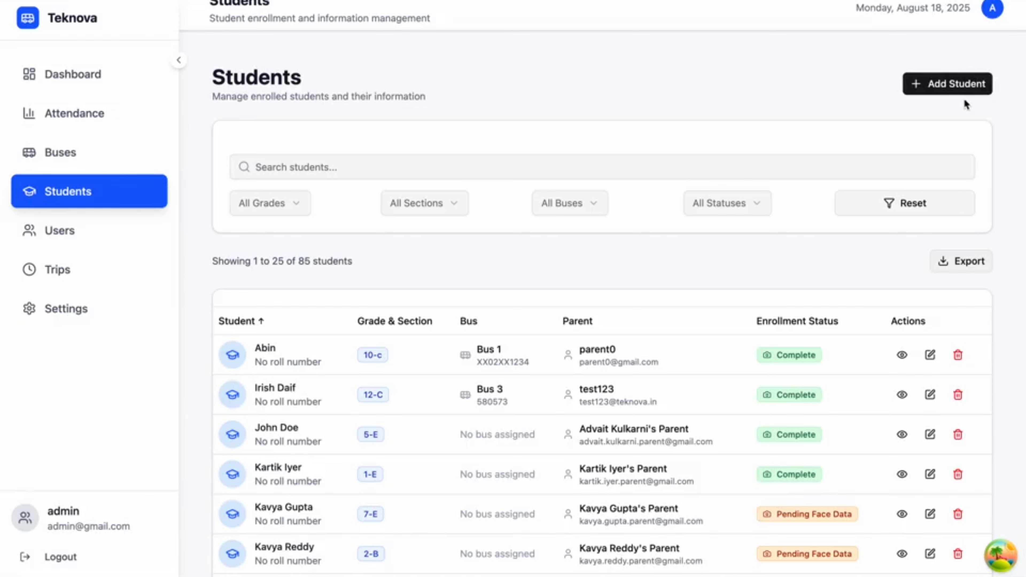
{"action": "left_click", "coordinate": [964, 85]}
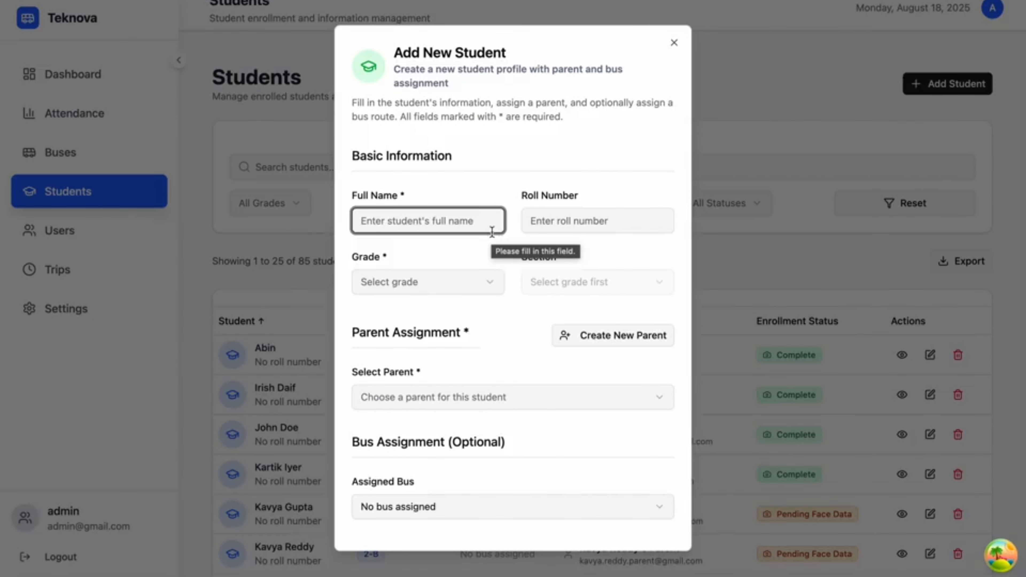
{"action": "type", "text": "twst345"}
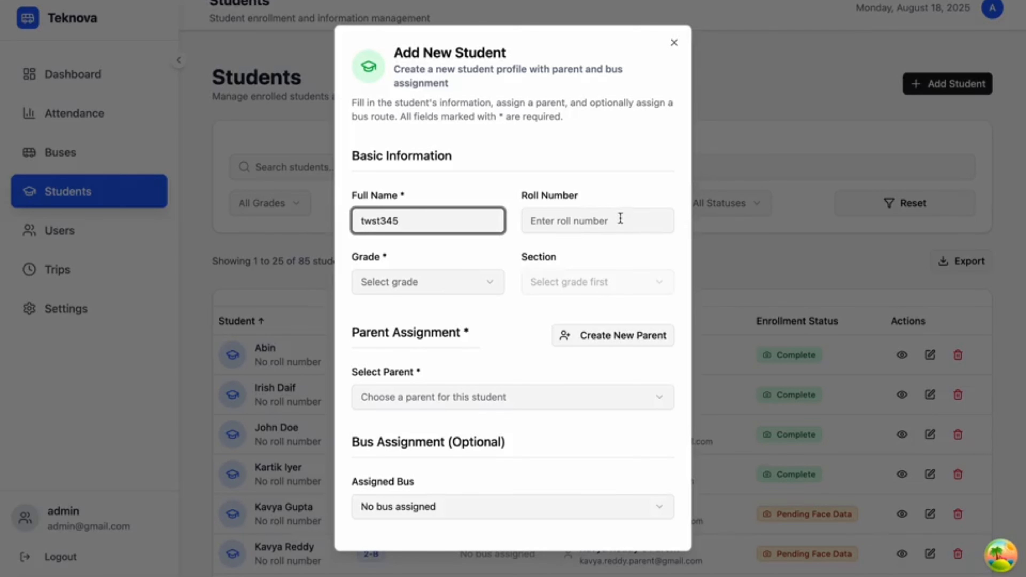
Set the student's roll number to 12 and the grade to Grade 5
{"action": "left_click", "coordinate": [620, 218]}
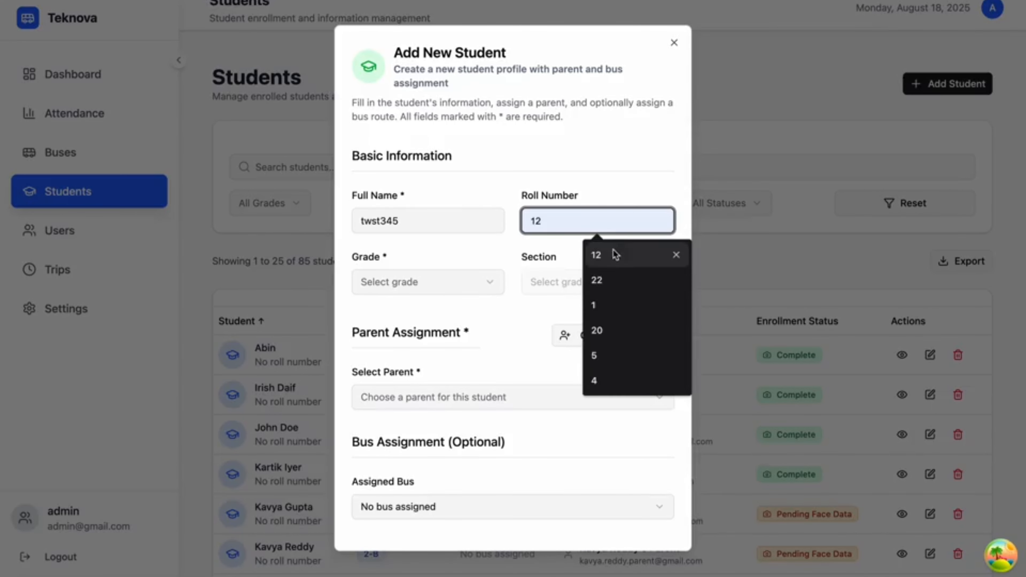
{"action": "left_click", "coordinate": [614, 254]}
{"action": "left_click", "coordinate": [464, 290]}
{"action": "left_click", "coordinate": [463, 402]}
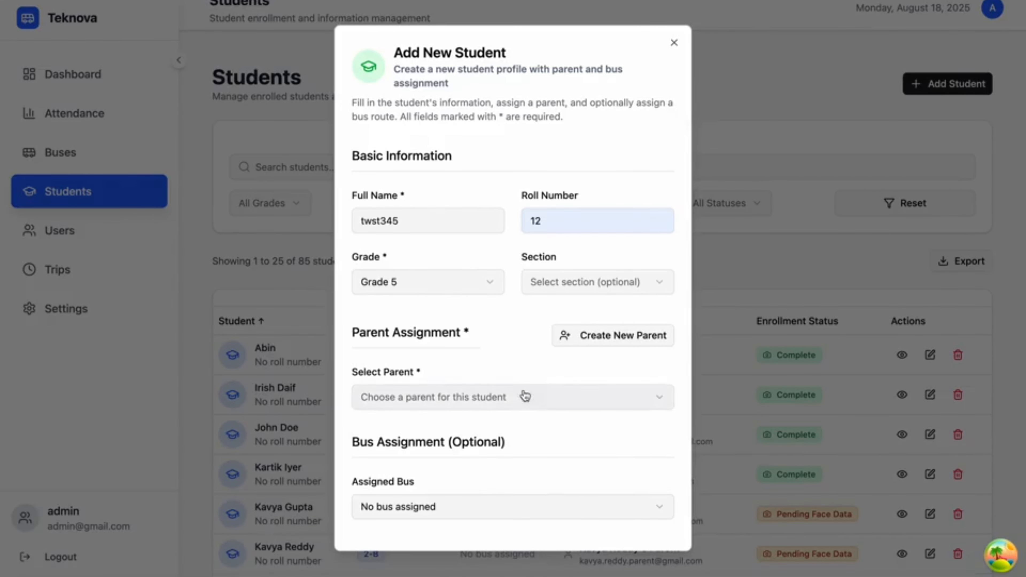
Assign test345 as the student's parent
{"action": "left_click", "coordinate": [493, 399]}
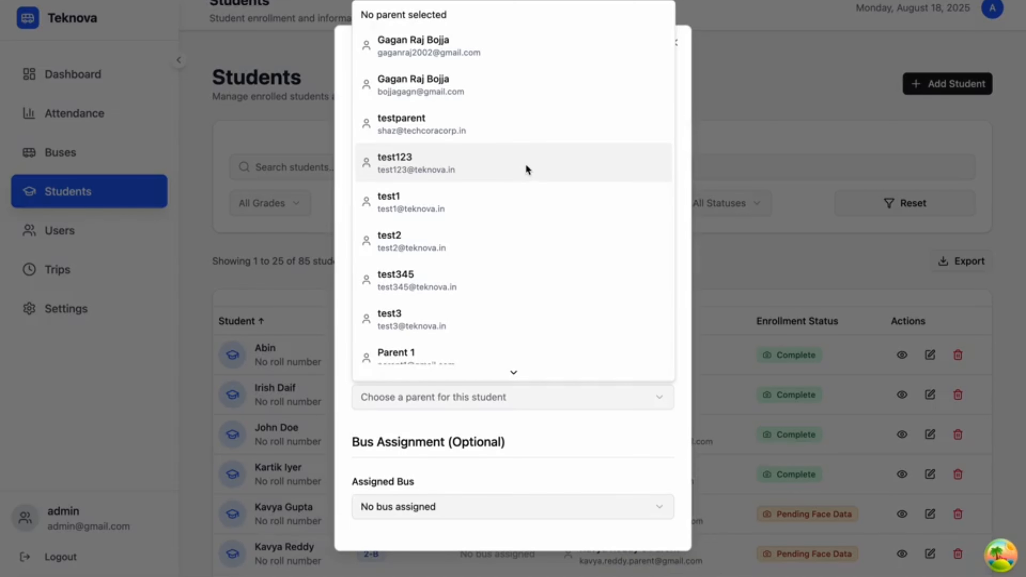
{"action": "scroll", "coordinate": [533, 134], "scroll_direction": "down", "scroll_amount": 1}
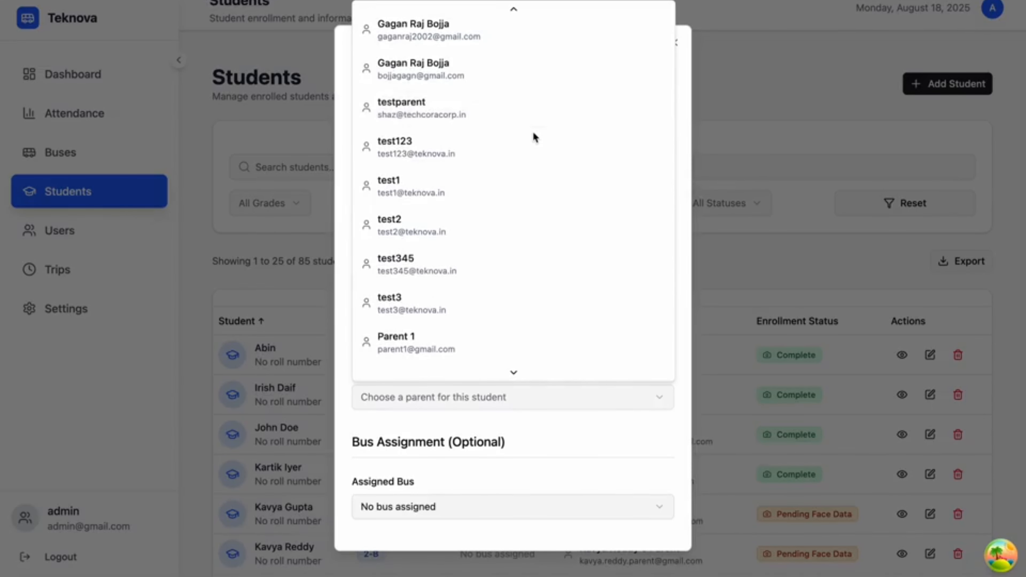
{"action": "left_click", "coordinate": [490, 292]}
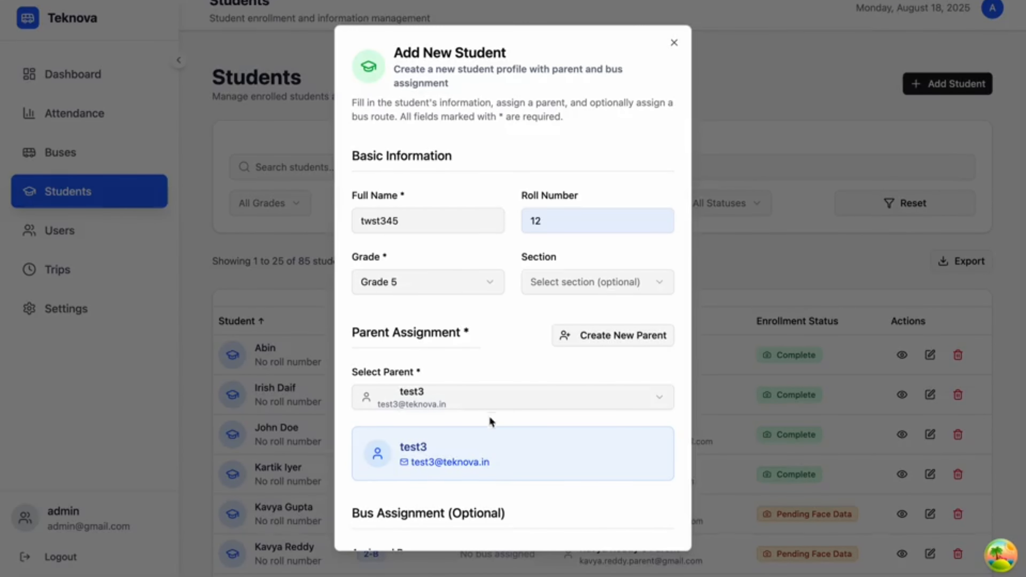
{"action": "left_click", "coordinate": [491, 404]}
{"action": "left_click", "coordinate": [542, 279]}
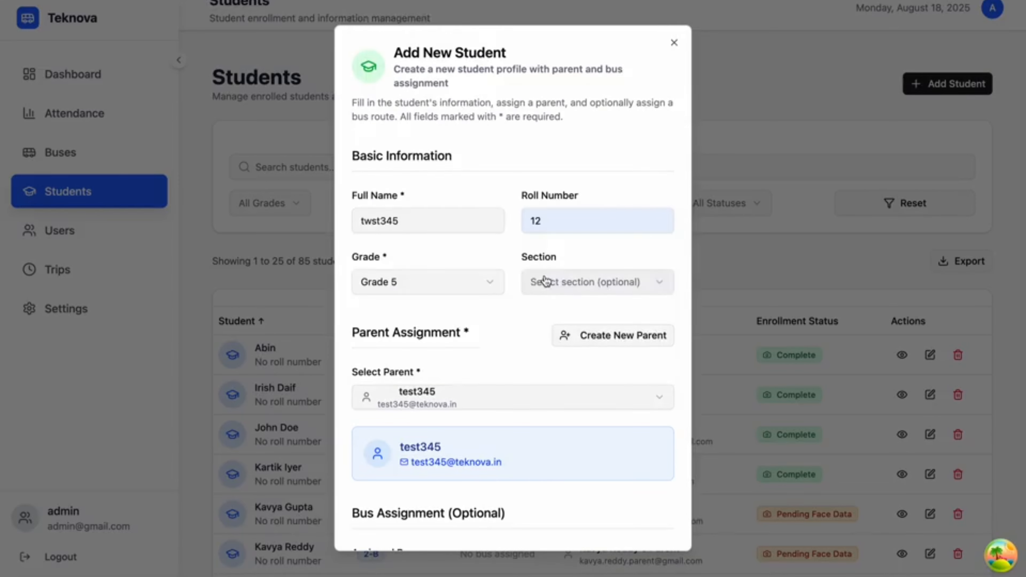
Assign Bus 4 - KL22BX276 to the student and create the student record
{"action": "scroll", "coordinate": [515, 438], "scroll_direction": "down", "scroll_amount": 4}
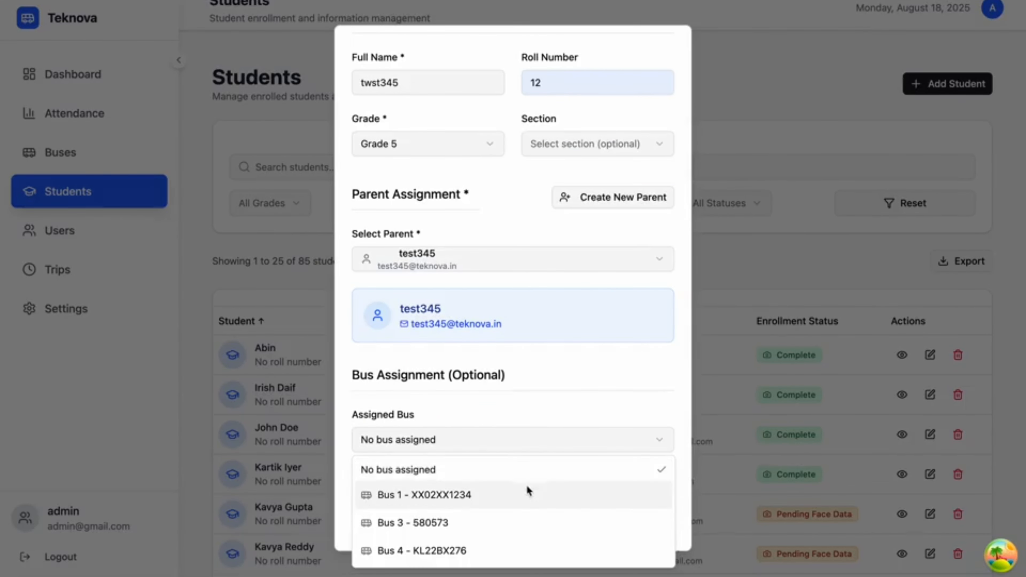
{"action": "left_click", "coordinate": [512, 551]}
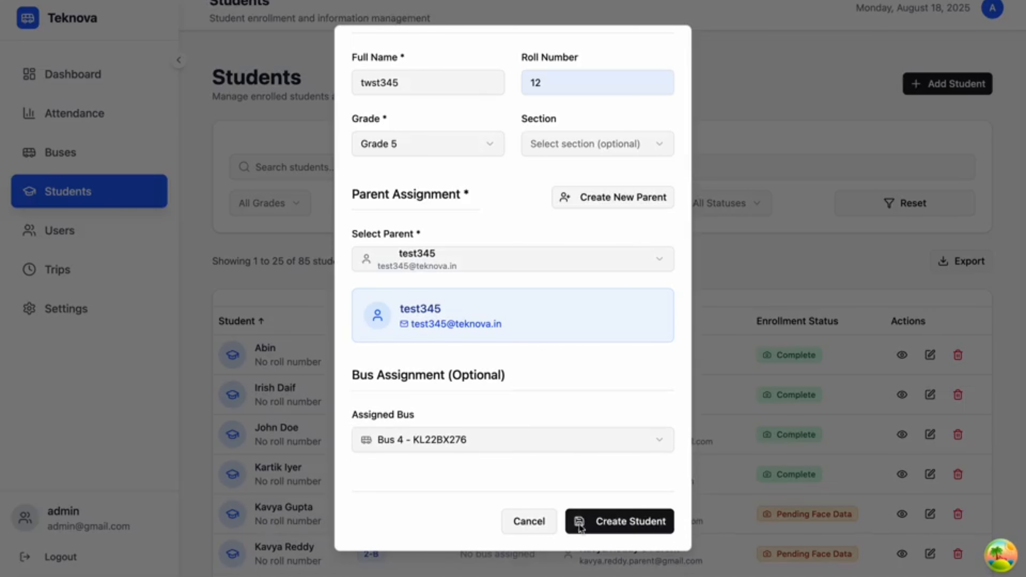
{"action": "left_click", "coordinate": [612, 525]}
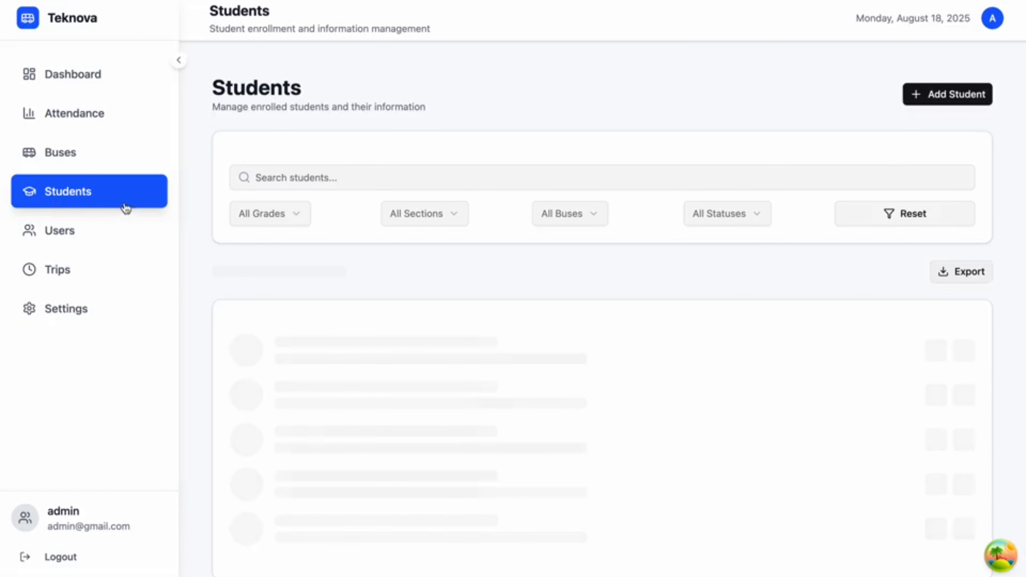
Search the student records for test1 and look through the matching students
{"action": "left_click", "coordinate": [114, 229]}
{"action": "left_click", "coordinate": [124, 190]}
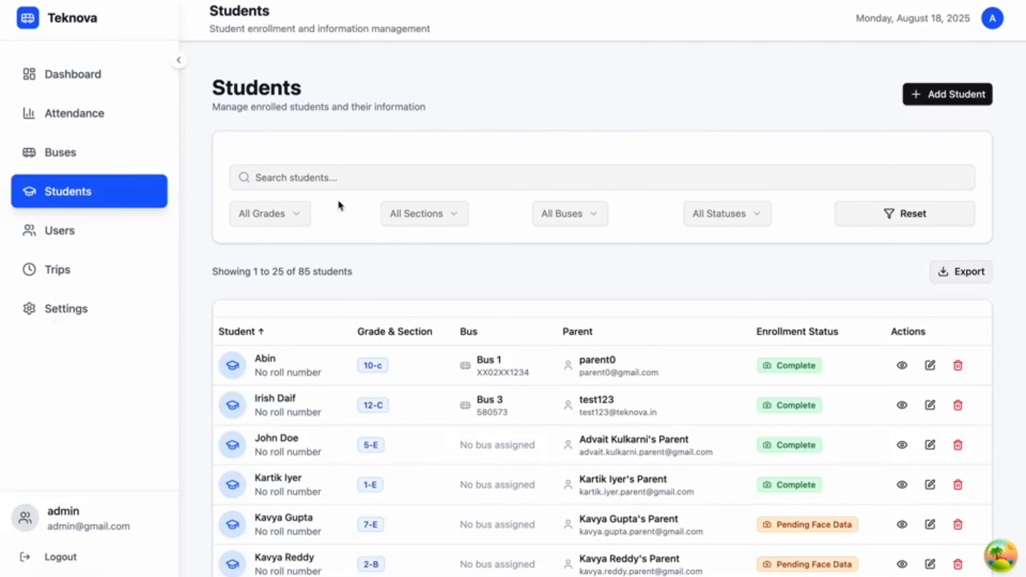
{"action": "left_click", "coordinate": [369, 178]}
{"action": "type", "text": "test1"}
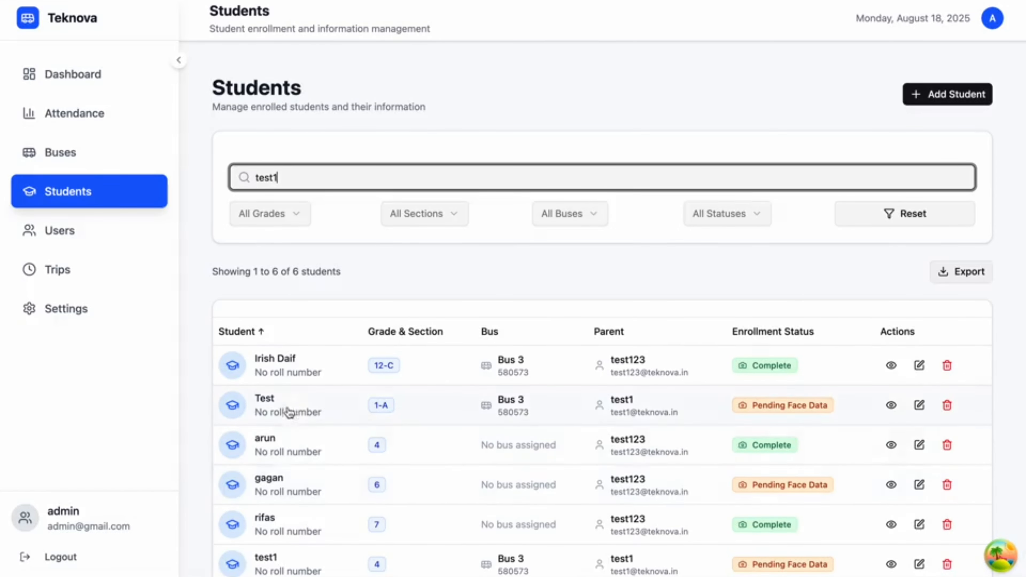
{"action": "scroll", "coordinate": [304, 412], "scroll_direction": "down", "scroll_amount": 2}
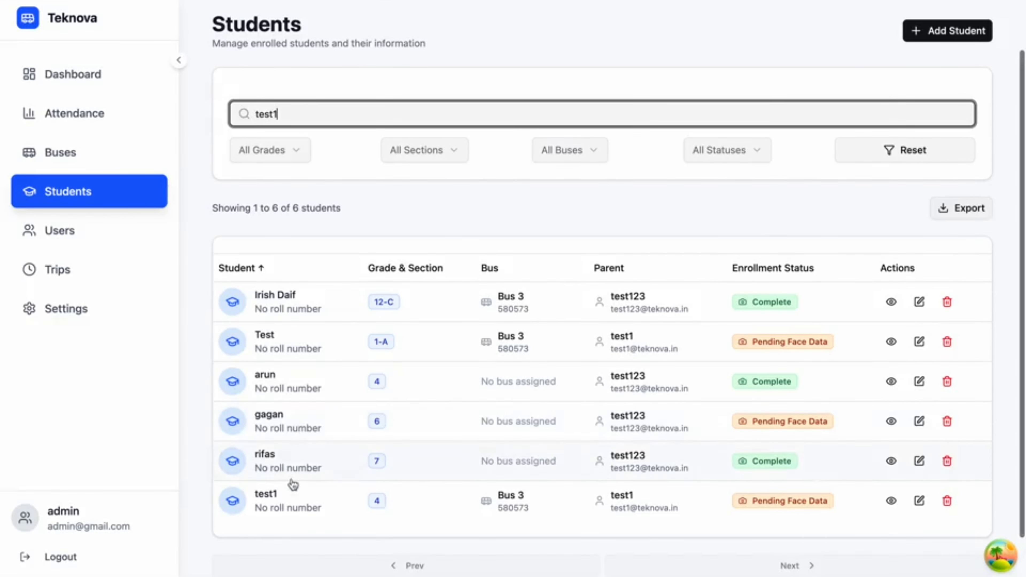
Open the student record of test1 and review its enrollment status, parent information and transportation details
{"action": "left_click", "coordinate": [293, 498]}
{"action": "scroll", "coordinate": [486, 366], "scroll_direction": "down", "scroll_amount": 2}
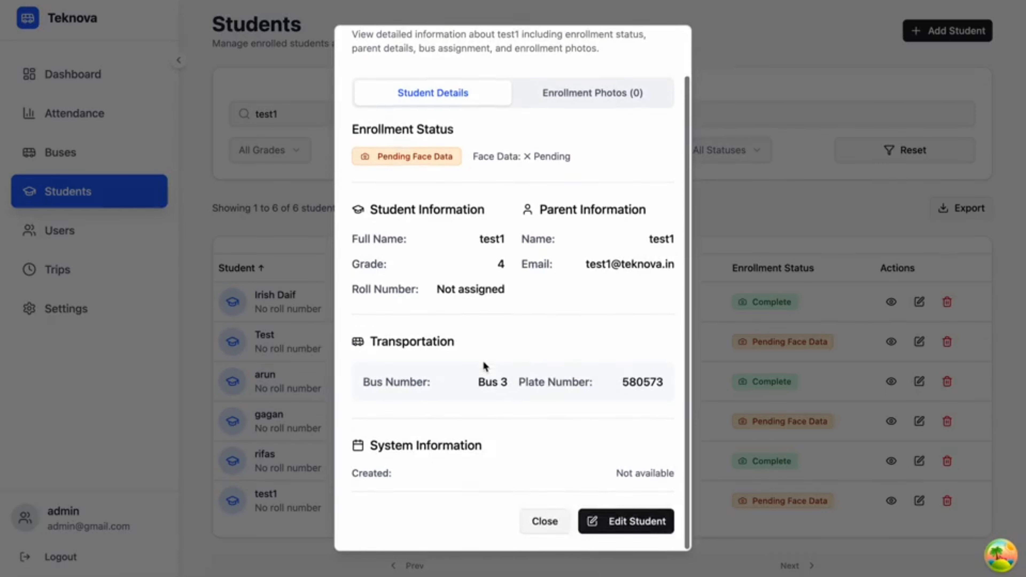
{"action": "scroll", "coordinate": [461, 241], "scroll_direction": "up", "scroll_amount": 2}
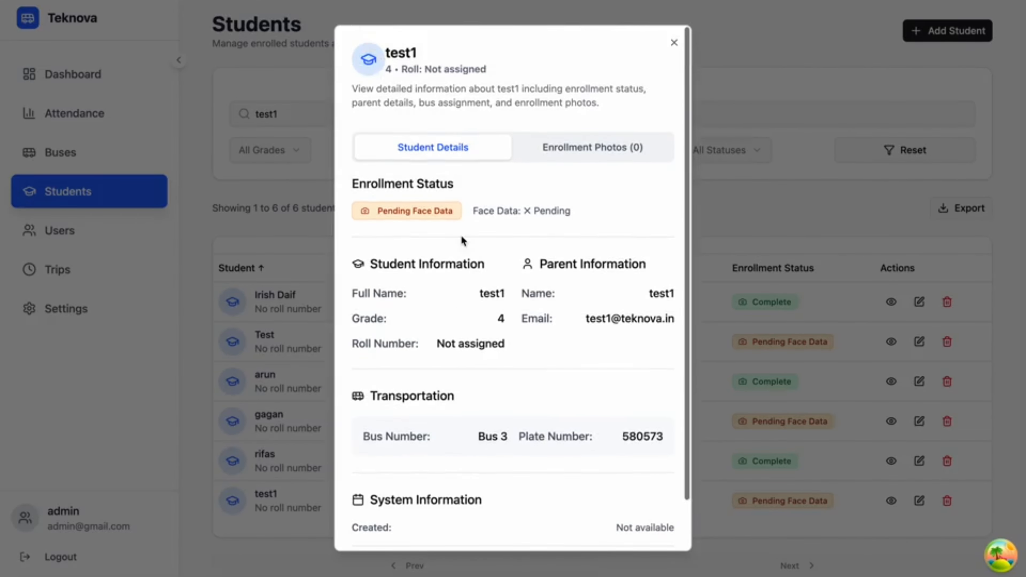
{"action": "scroll", "coordinate": [436, 368], "scroll_direction": "down", "scroll_amount": 2}
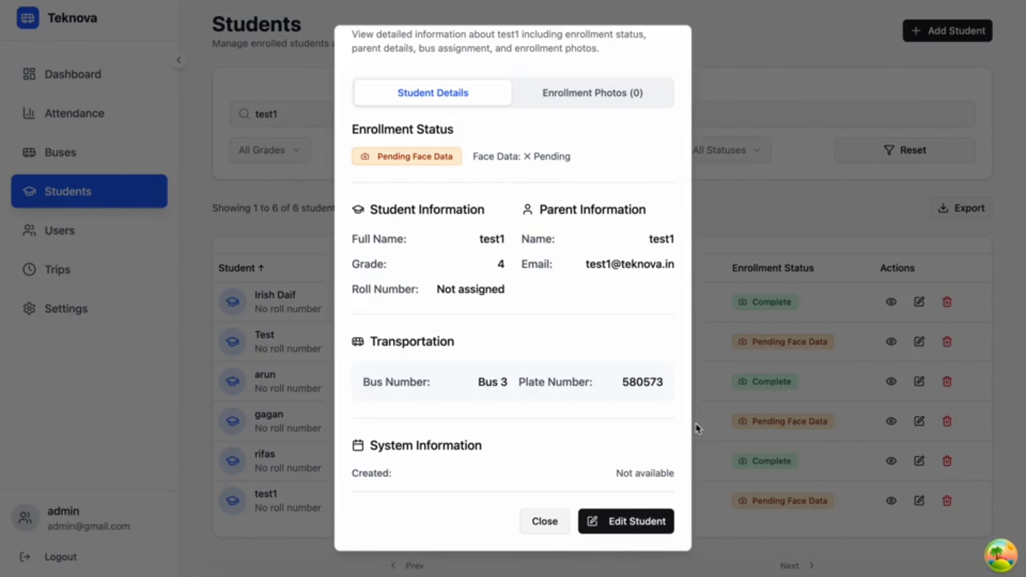
Open test1's record for editing, look through the buses available for assignment, and cancel without saving
{"action": "left_click", "coordinate": [642, 522]}
{"action": "scroll", "coordinate": [531, 439], "scroll_direction": "down", "scroll_amount": 5}
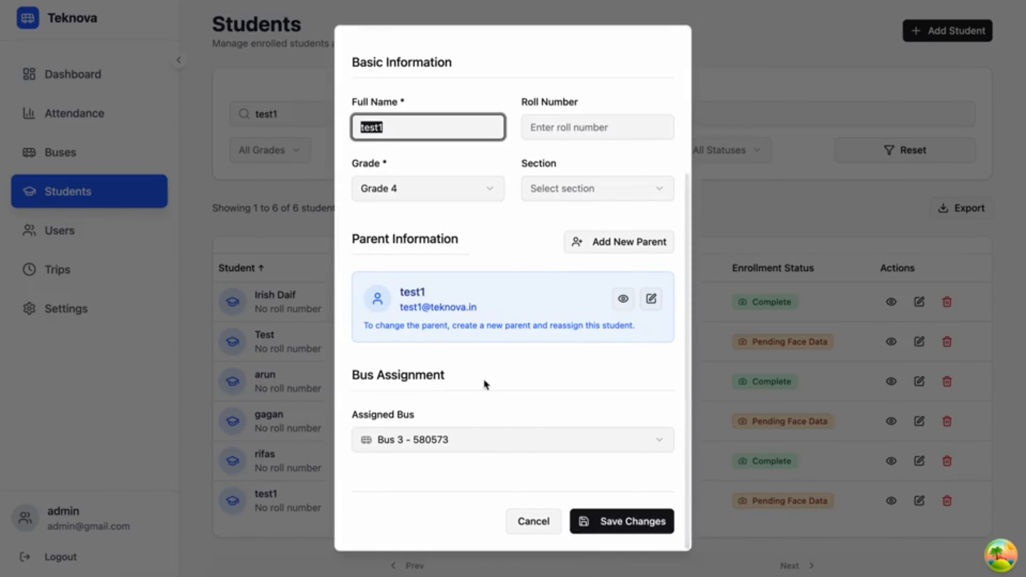
{"action": "left_click", "coordinate": [434, 442]}
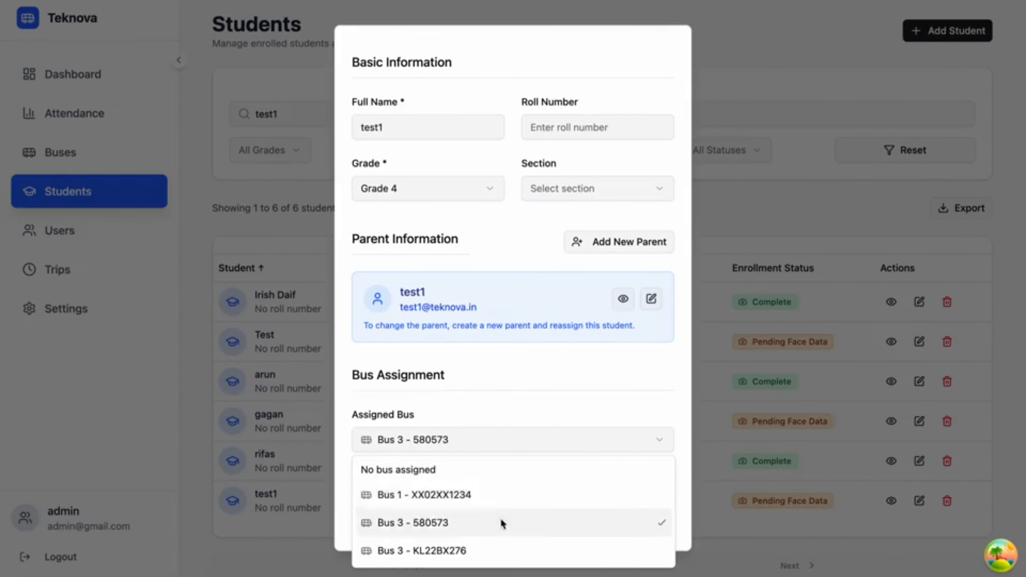
{"action": "left_click", "coordinate": [527, 399]}
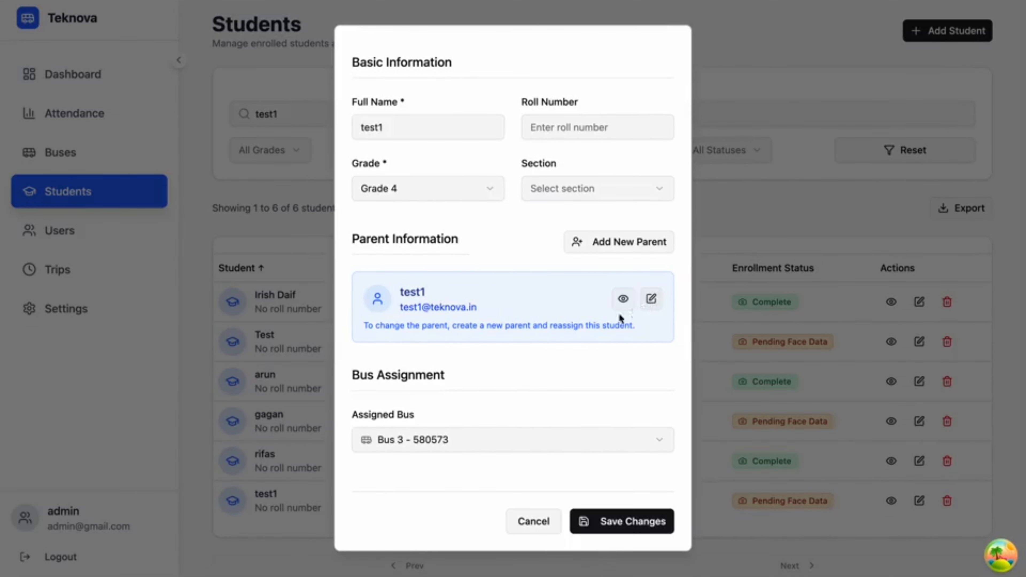
{"action": "scroll", "coordinate": [621, 320], "scroll_direction": "up", "scroll_amount": 5}
{"action": "scroll", "coordinate": [593, 365], "scroll_direction": "down", "scroll_amount": 5}
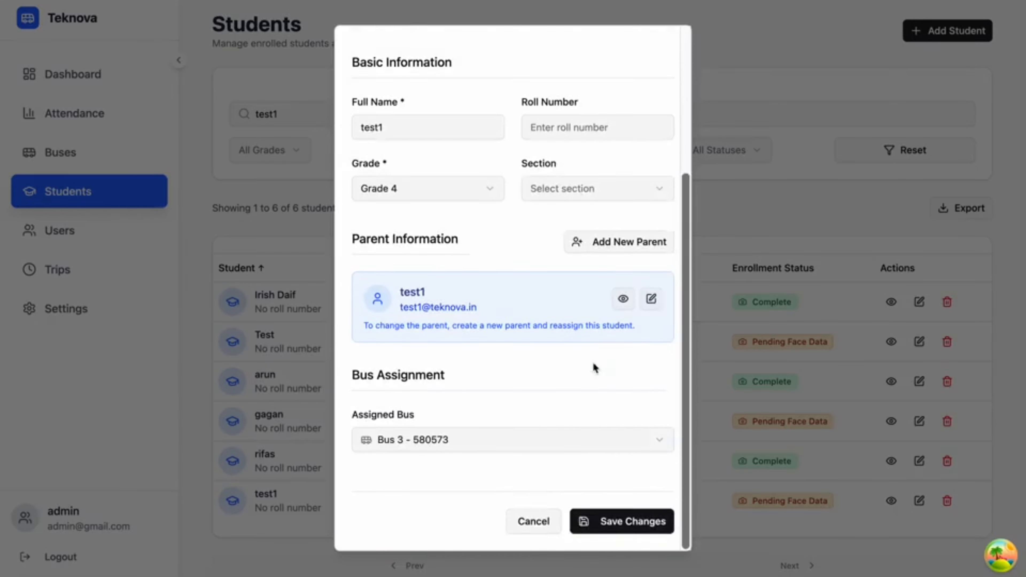
{"action": "left_click", "coordinate": [543, 521]}
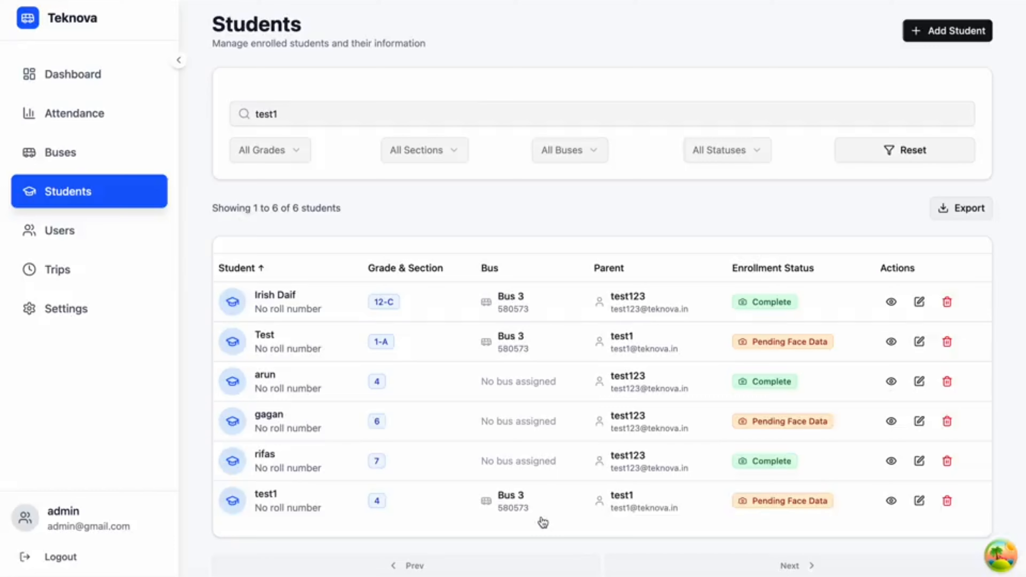
Open the student assignments of Bus #3 with plate KL22BX276, search for test, and select student test1
{"action": "left_click", "coordinate": [32, 133]}
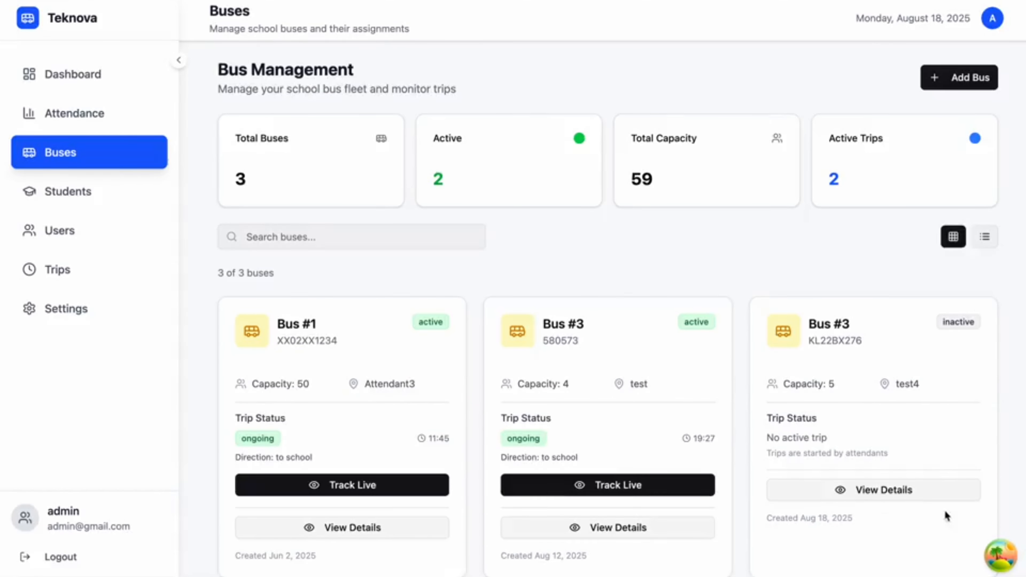
{"action": "left_click", "coordinate": [893, 494]}
{"action": "left_click", "coordinate": [481, 167]}
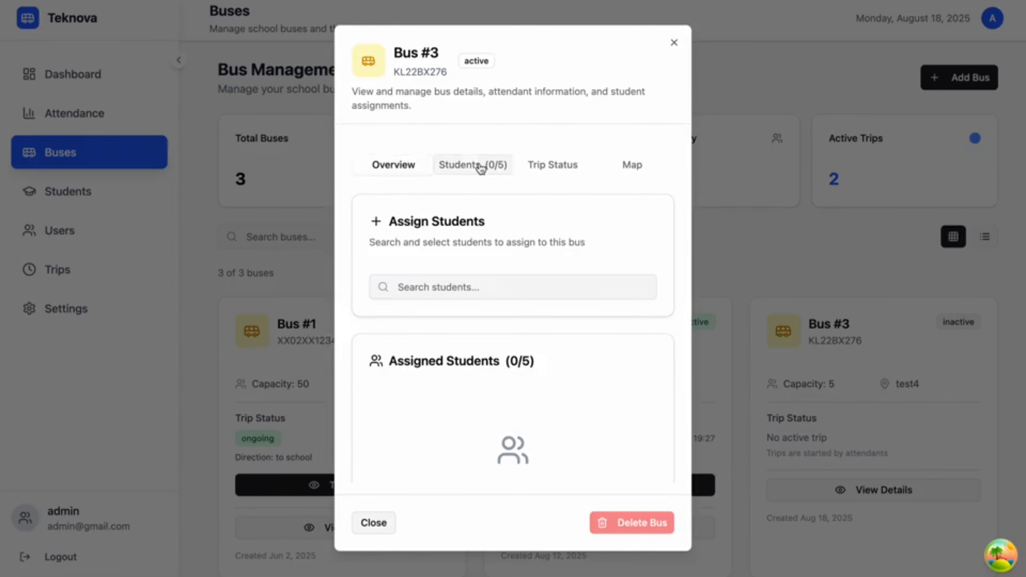
{"action": "left_click", "coordinate": [505, 285]}
{"action": "type", "text": "test"}
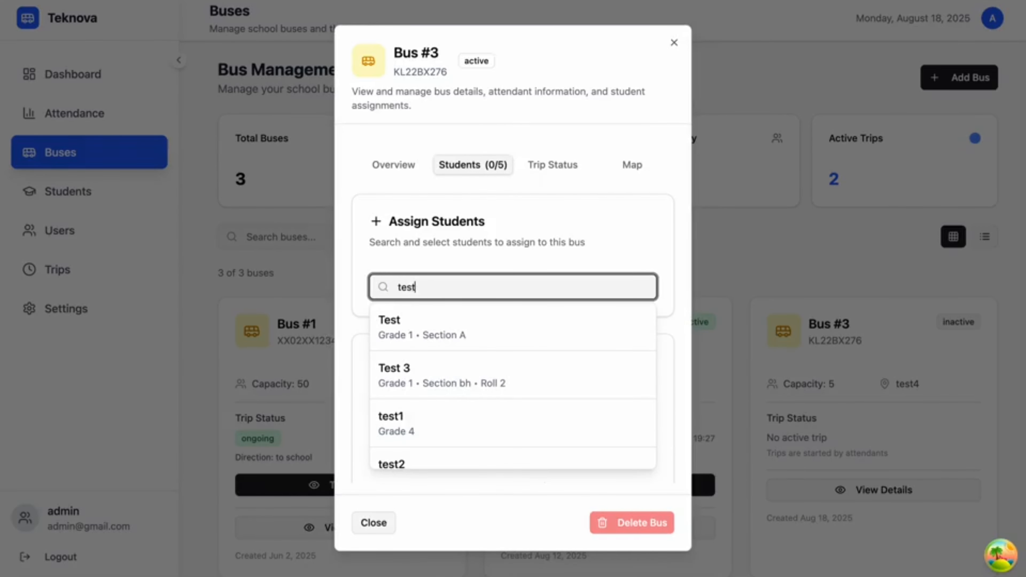
{"action": "left_click", "coordinate": [448, 415]}
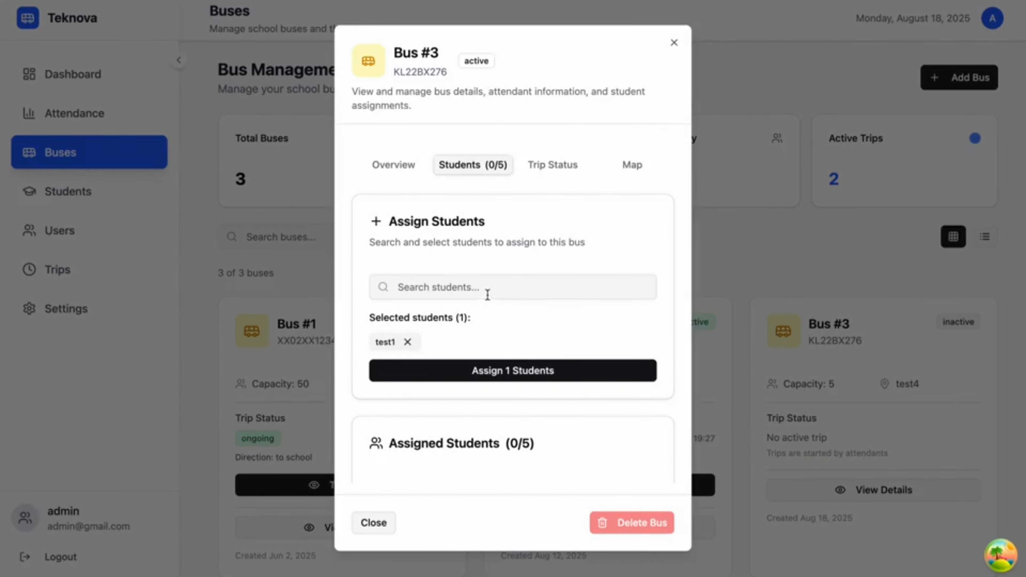
Add the Grade 6 student test2 and student test3 to the selection, assign all three to the bus, and close its details
{"action": "type", "text": "test2"}
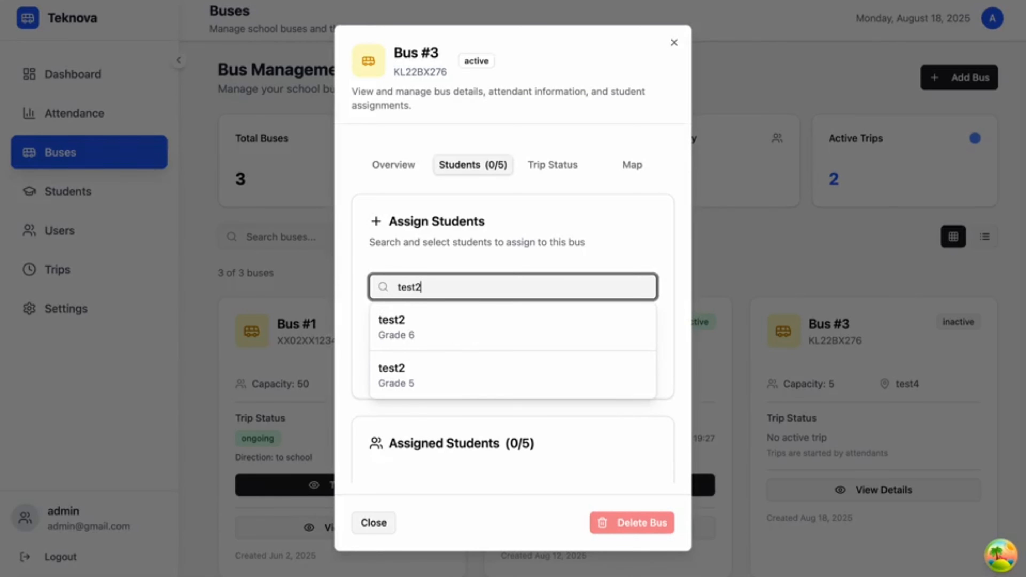
{"action": "left_click", "coordinate": [446, 338]}
{"action": "left_click", "coordinate": [482, 287]}
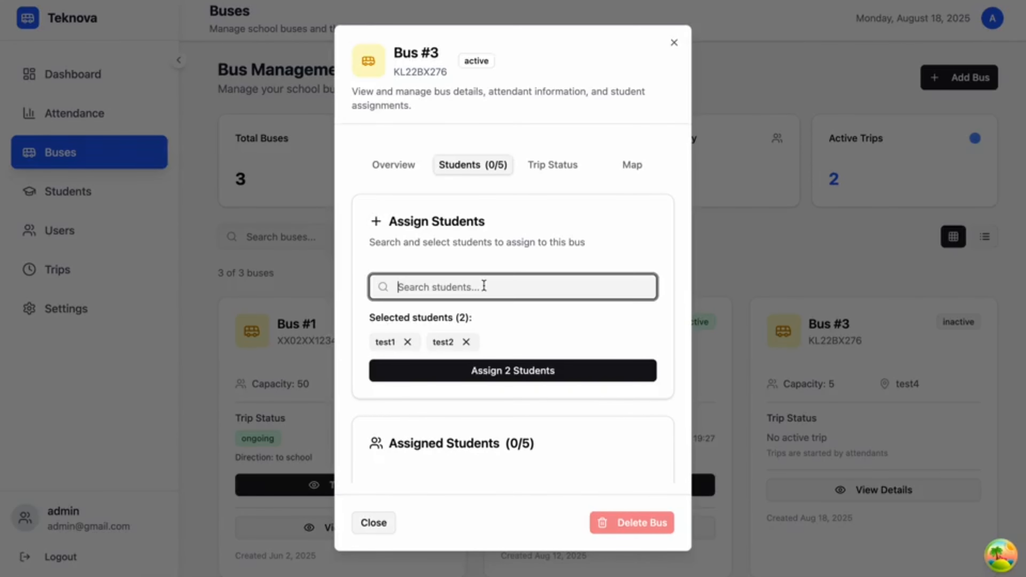
{"action": "type", "text": "test3"}
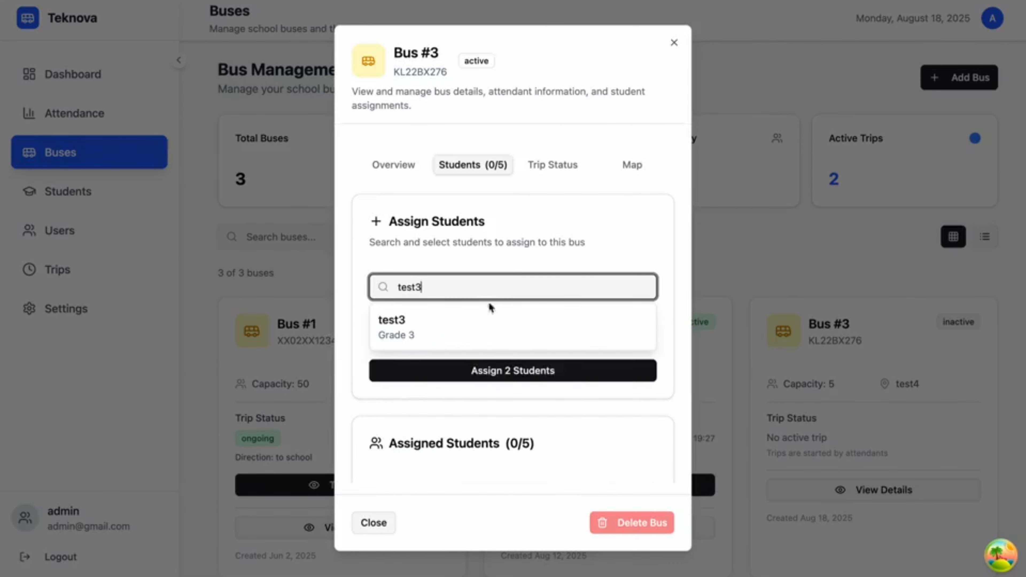
{"action": "left_click", "coordinate": [461, 343]}
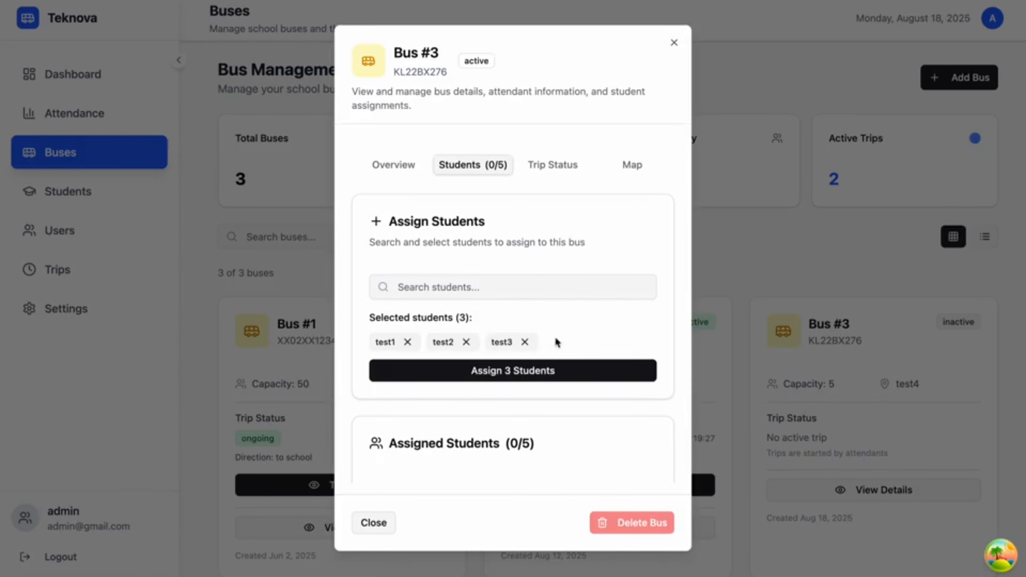
{"action": "left_click", "coordinate": [566, 372]}
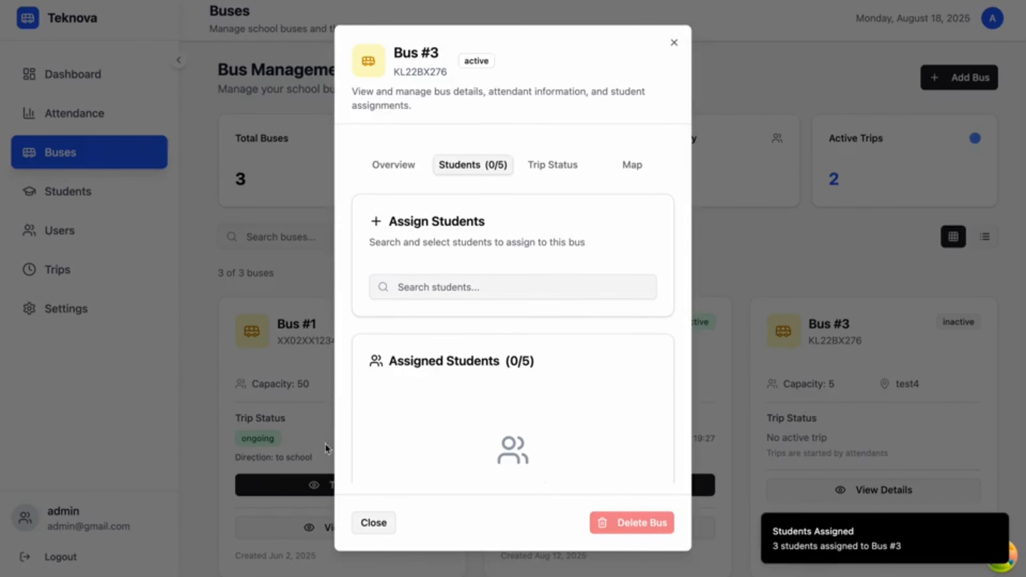
{"action": "left_click", "coordinate": [366, 525]}
Search the student records for test1 and check the transportation section in that student's details
{"action": "left_click", "coordinate": [50, 191]}
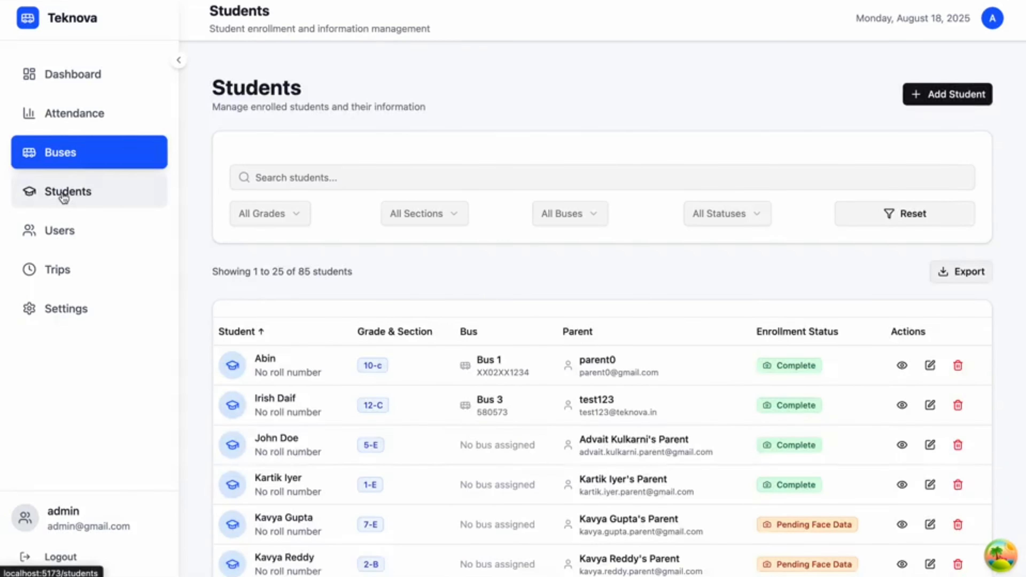
{"action": "scroll", "coordinate": [469, 397], "scroll_direction": "down", "scroll_amount": 1}
{"action": "left_click", "coordinate": [595, 151]}
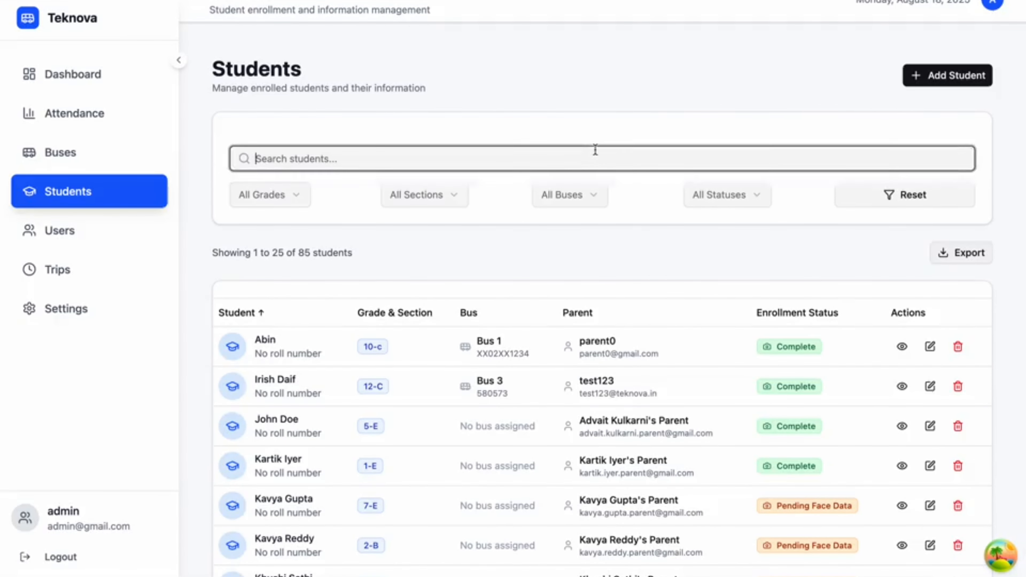
{"action": "type", "text": "test1"}
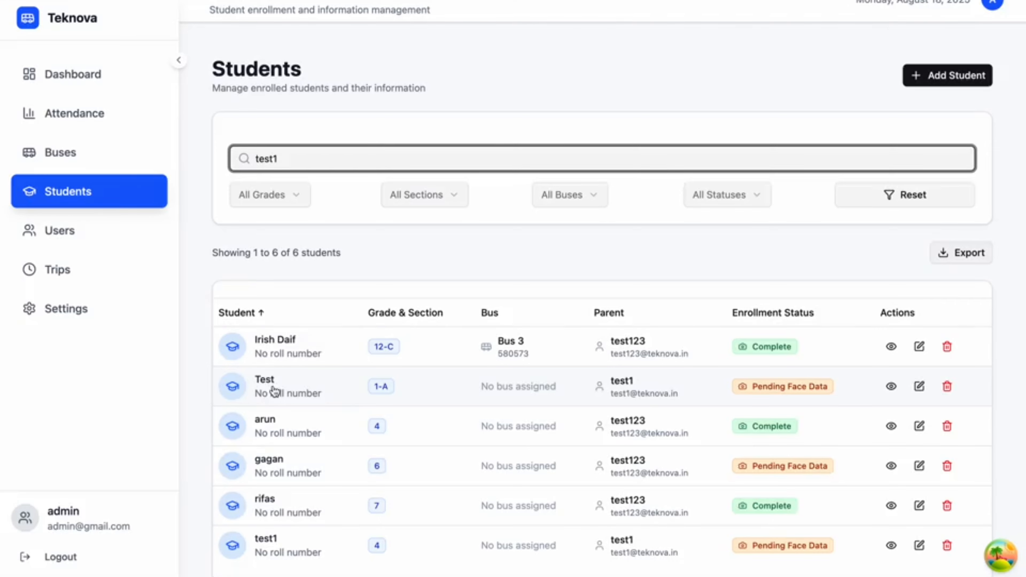
{"action": "scroll", "coordinate": [273, 391], "scroll_direction": "down", "scroll_amount": 1}
{"action": "left_click", "coordinate": [291, 512]}
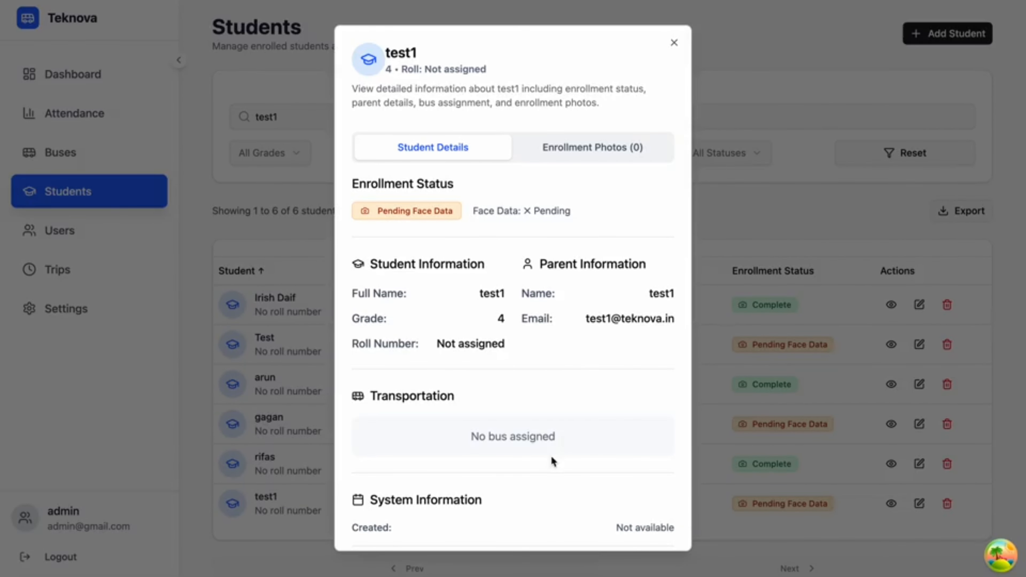
{"action": "scroll", "coordinate": [552, 460], "scroll_direction": "down", "scroll_amount": 2}
Check the bus assignment and the bus choices in test1's edit form, leaving the form without saving
{"action": "left_click", "coordinate": [647, 523]}
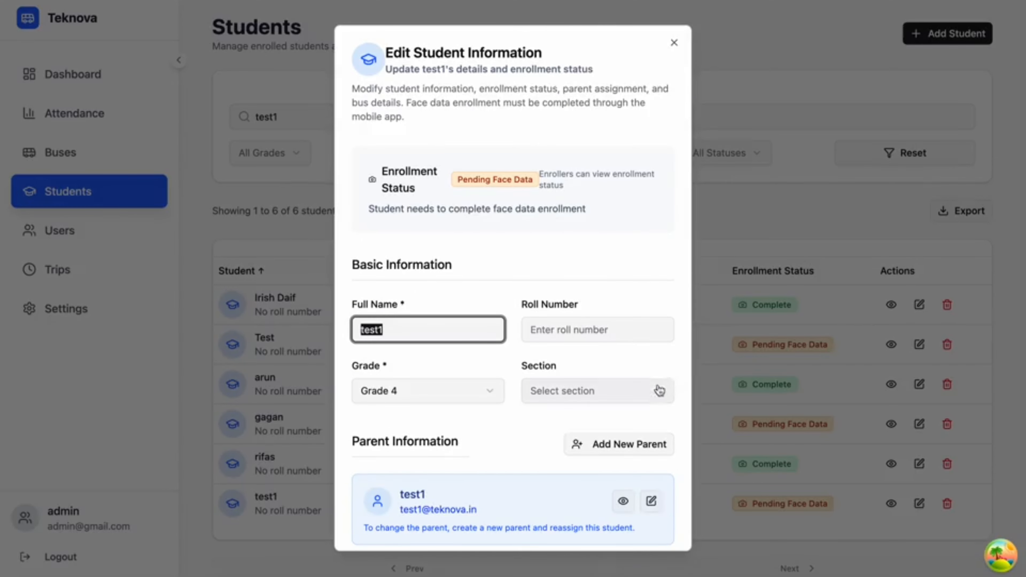
{"action": "scroll", "coordinate": [614, 356], "scroll_direction": "down", "scroll_amount": 5}
{"action": "scroll", "coordinate": [499, 262], "scroll_direction": "up", "scroll_amount": 2}
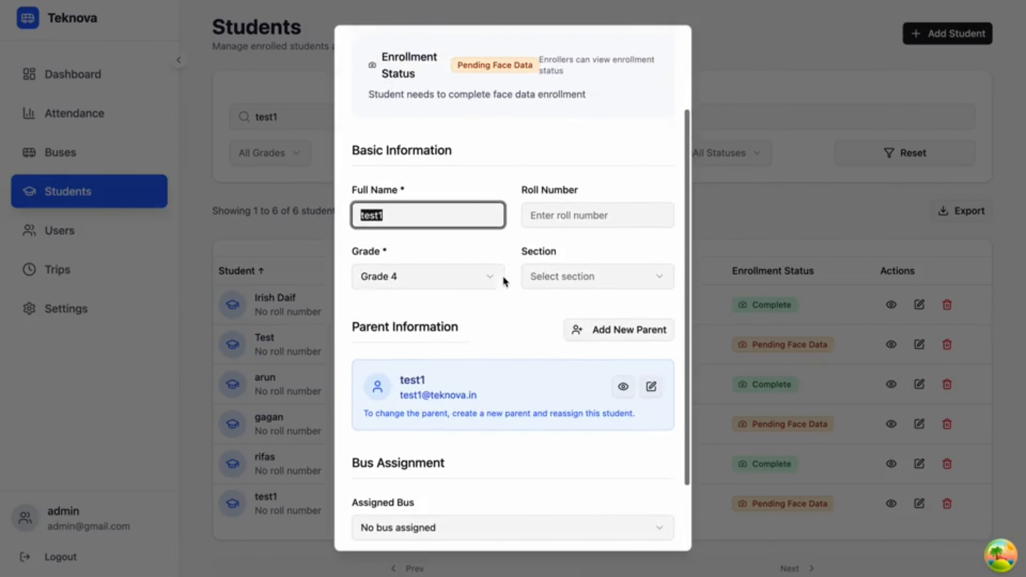
{"action": "scroll", "coordinate": [515, 244], "scroll_direction": "down", "scroll_amount": 2}
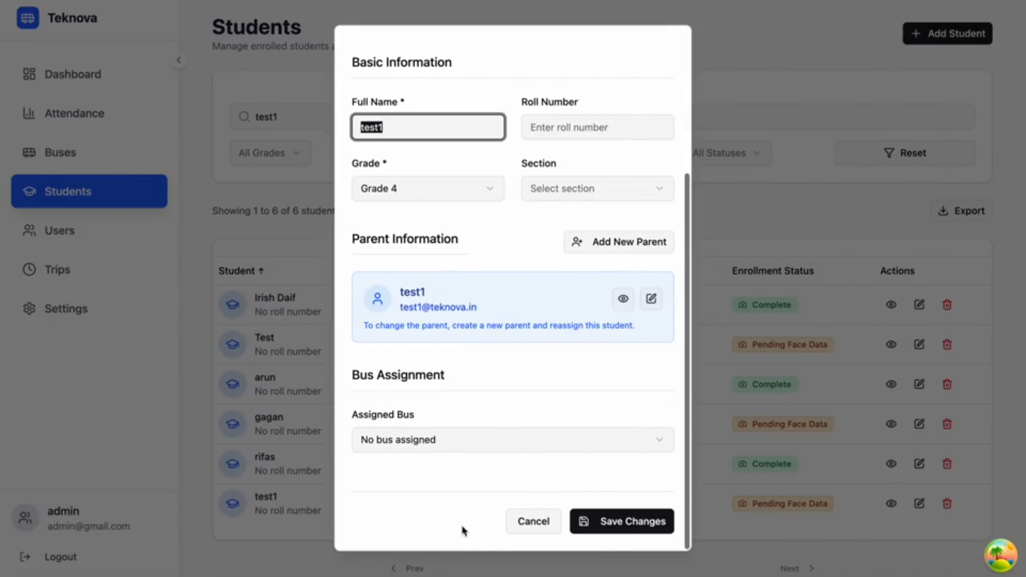
{"action": "left_click", "coordinate": [501, 447]}
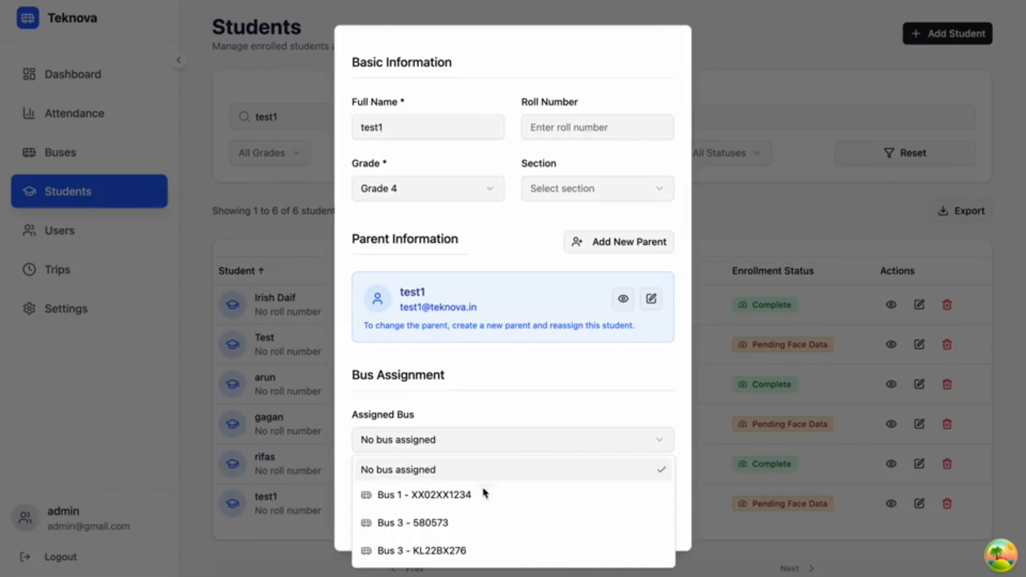
{"action": "left_click", "coordinate": [566, 398]}
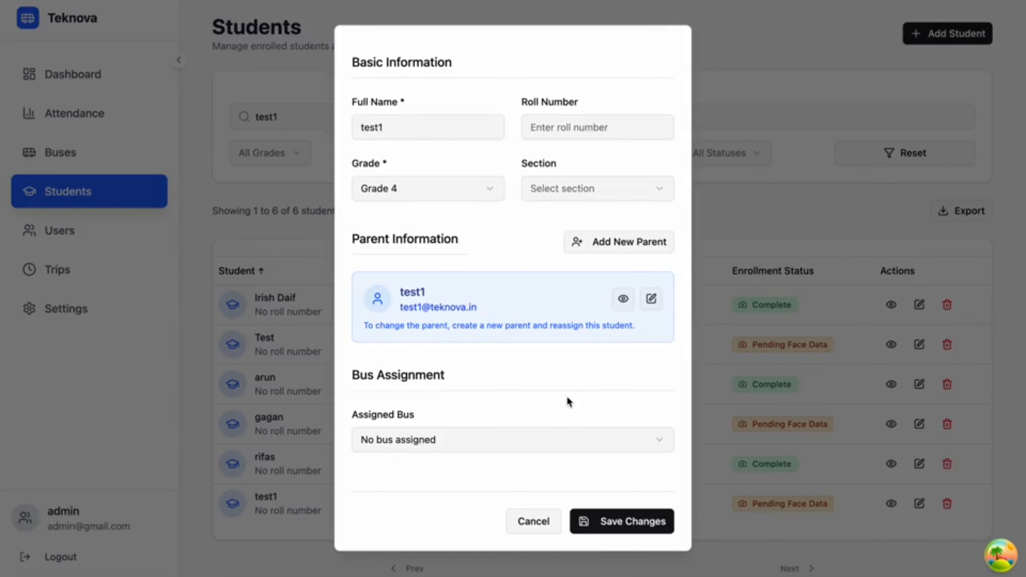
{"action": "left_click", "coordinate": [541, 532]}
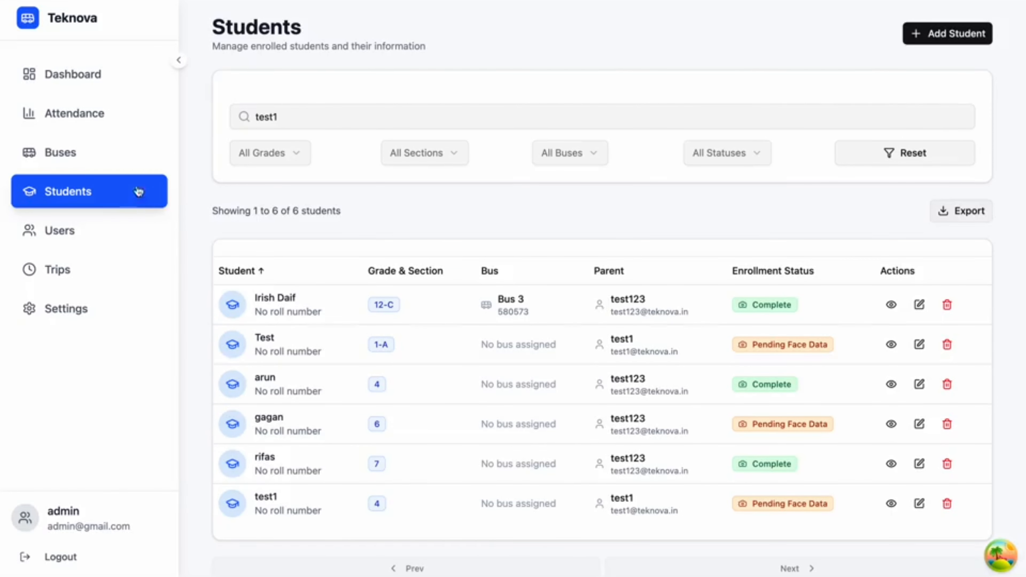
Open live tracking for Bus #3 with plate 580573 and inspect both student location markers on the map
{"action": "left_click", "coordinate": [131, 157]}
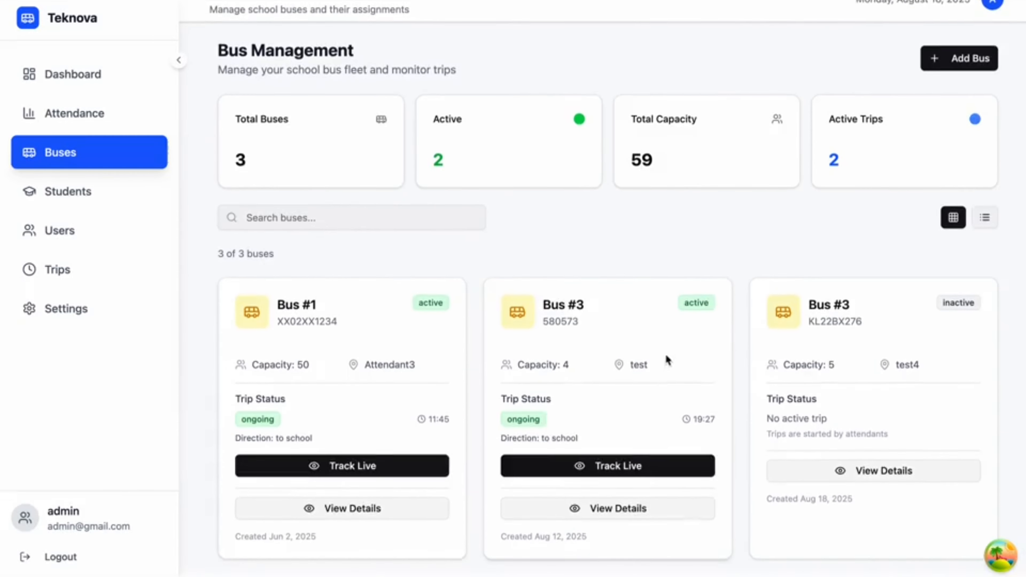
{"action": "left_click", "coordinate": [632, 472]}
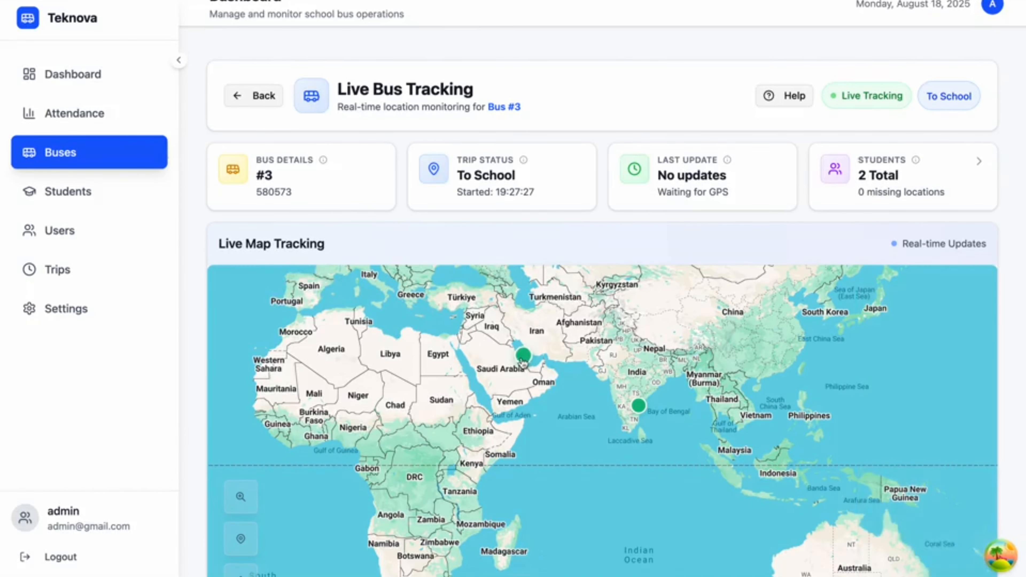
{"action": "left_click", "coordinate": [523, 358]}
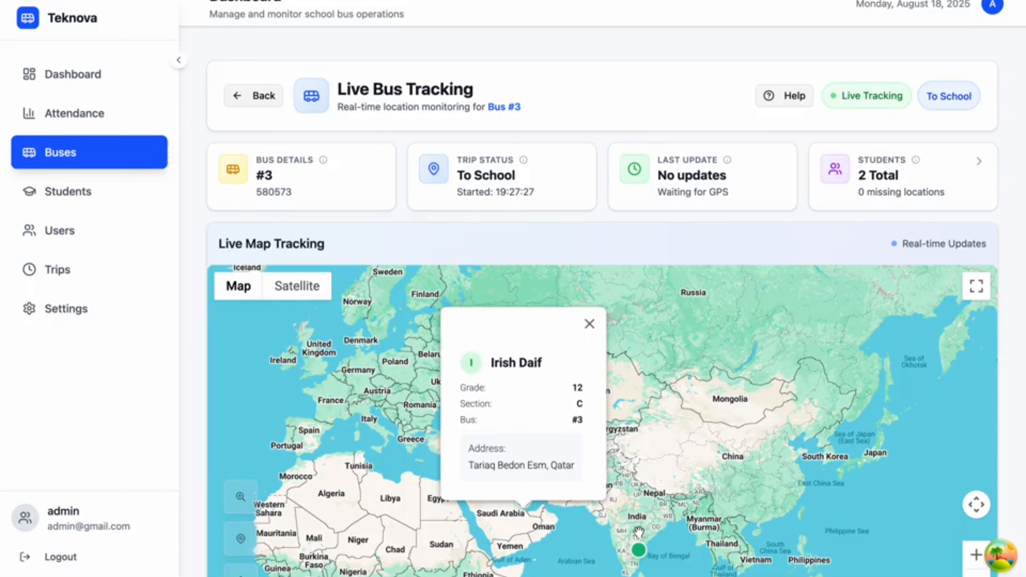
{"action": "left_click", "coordinate": [637, 549]}
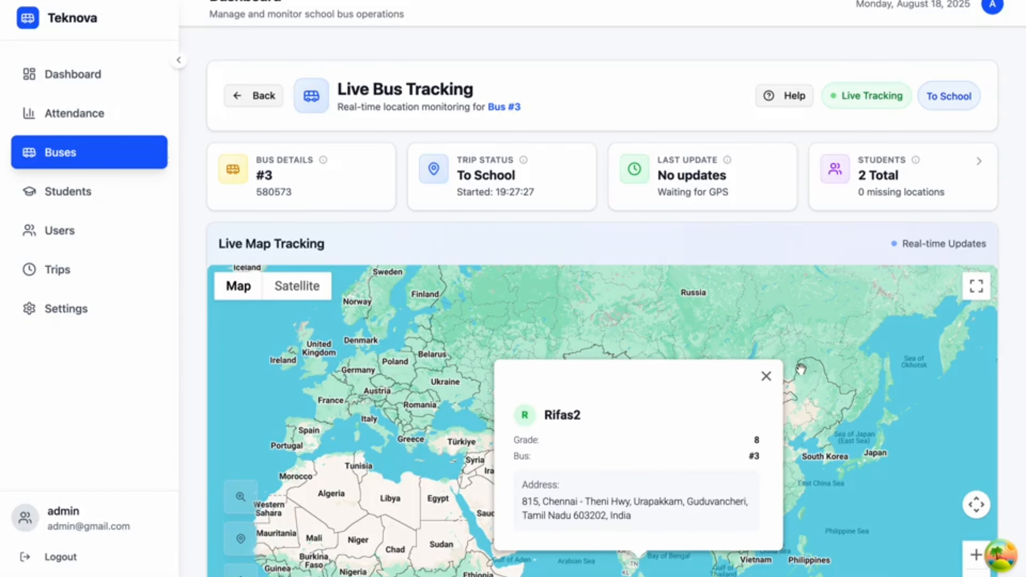
{"action": "left_click", "coordinate": [766, 376]}
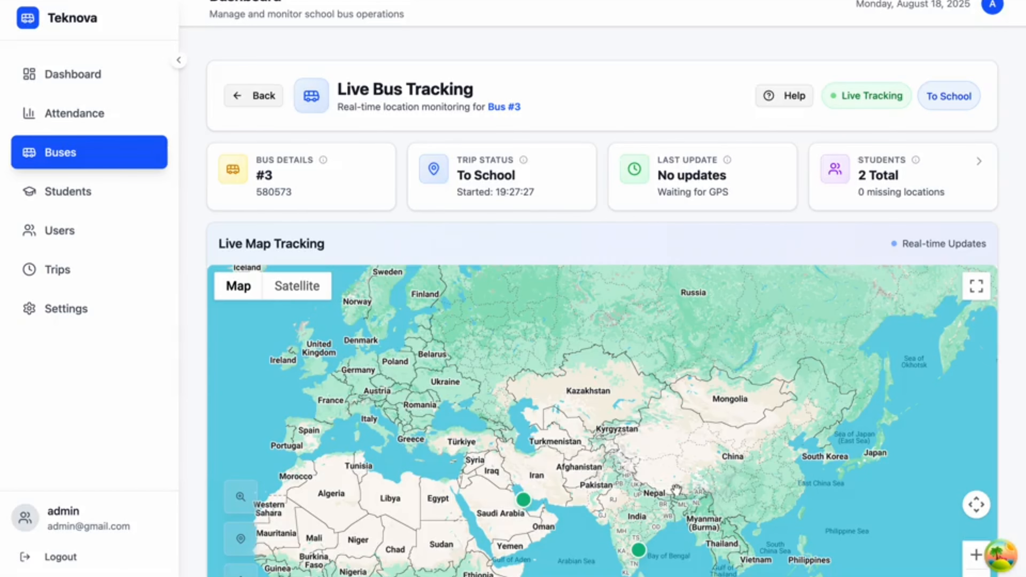
{"action": "left_click", "coordinate": [112, 202]}
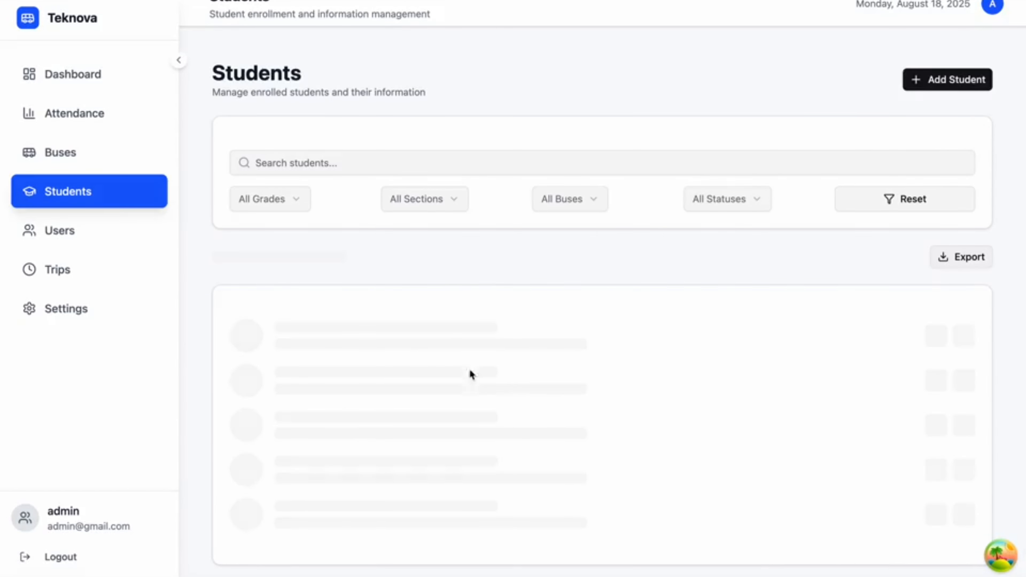
{"action": "left_click", "coordinate": [112, 163]}
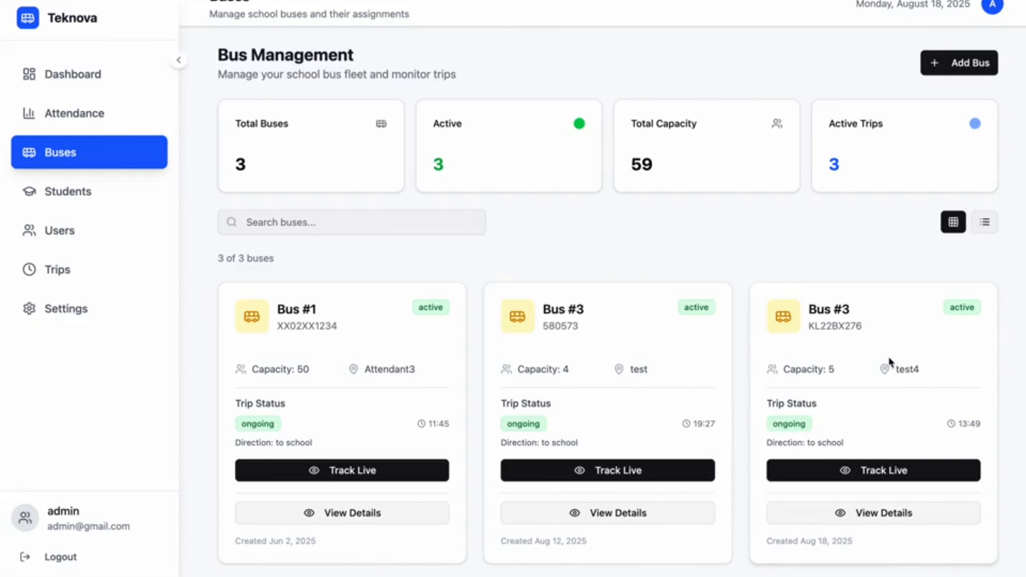
{"action": "left_click", "coordinate": [935, 477]}
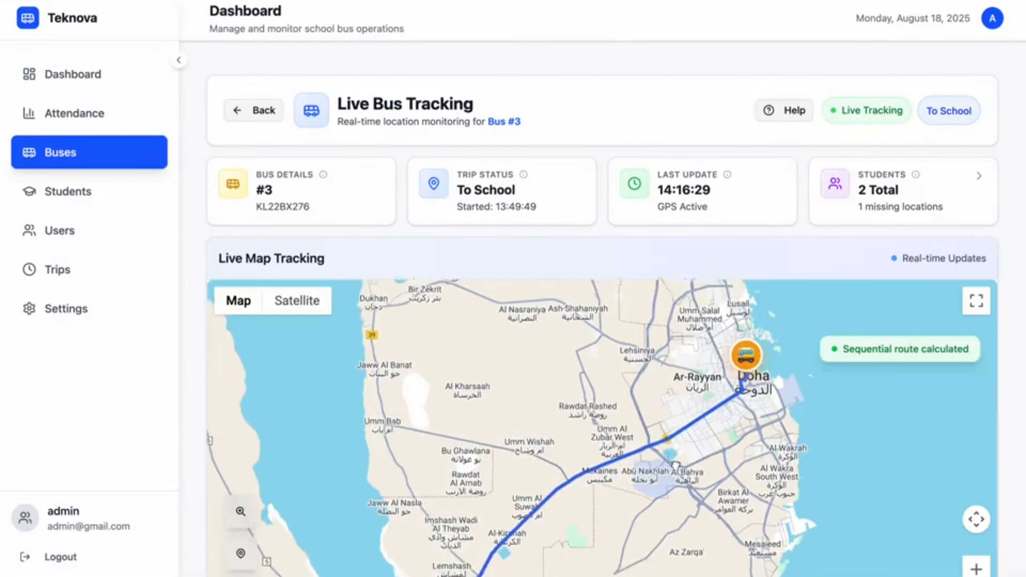
{"action": "left_click_drag", "start_coordinate": [677, 462], "coordinate": [688, 398]}
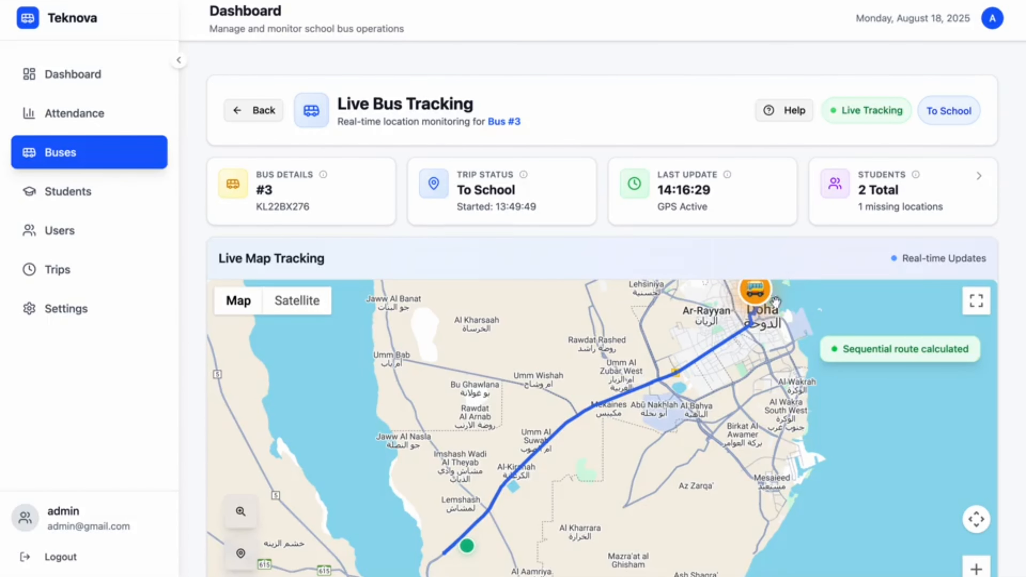